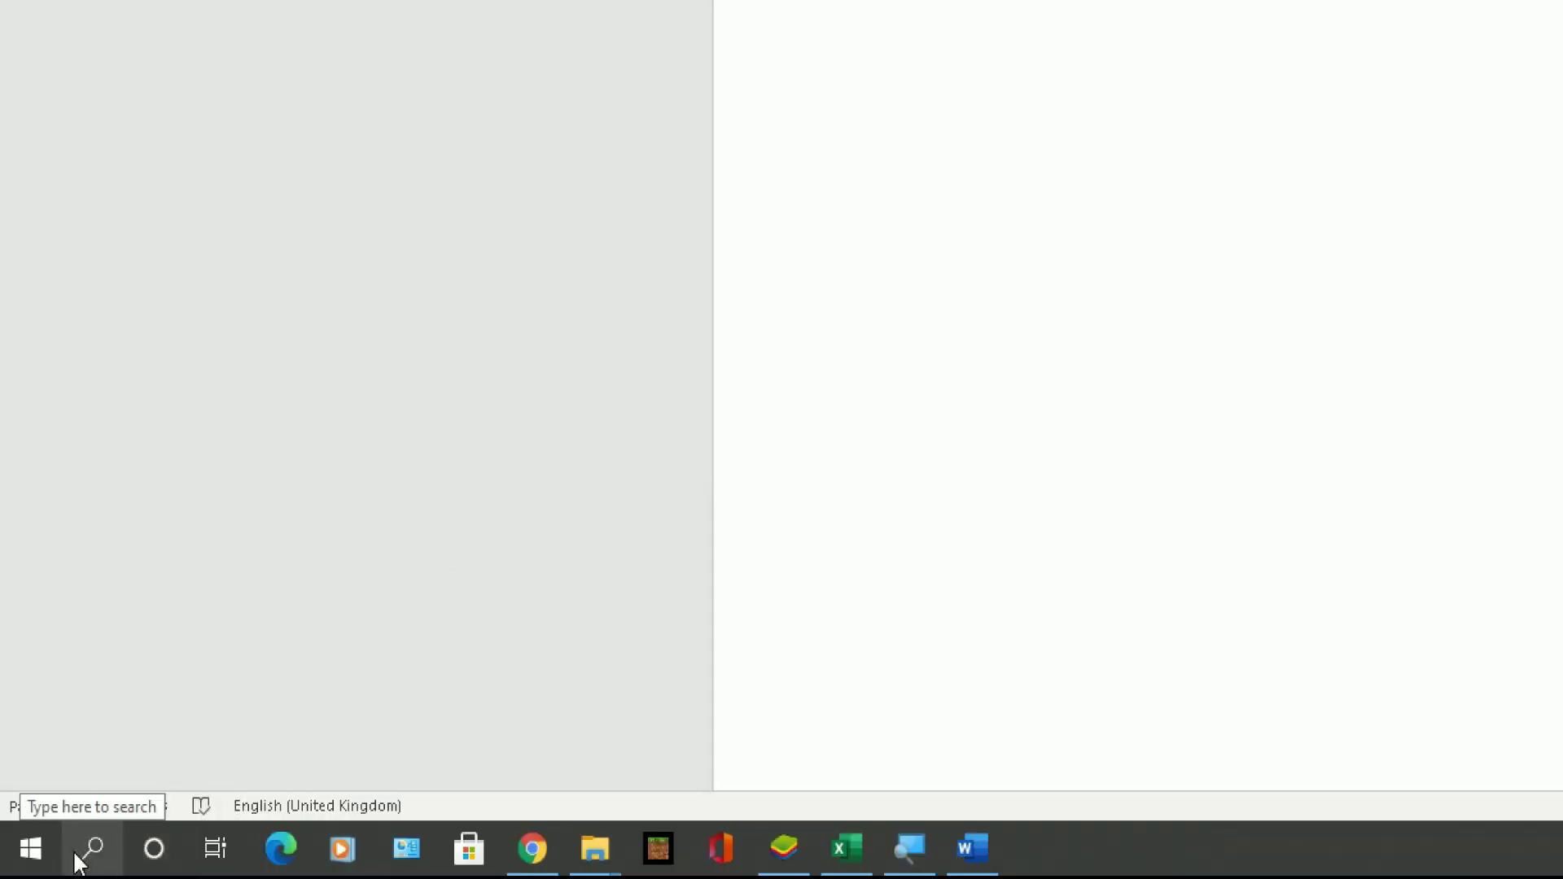
Search Windows for 'outlook' and launch the Outlook app
click(81, 855)
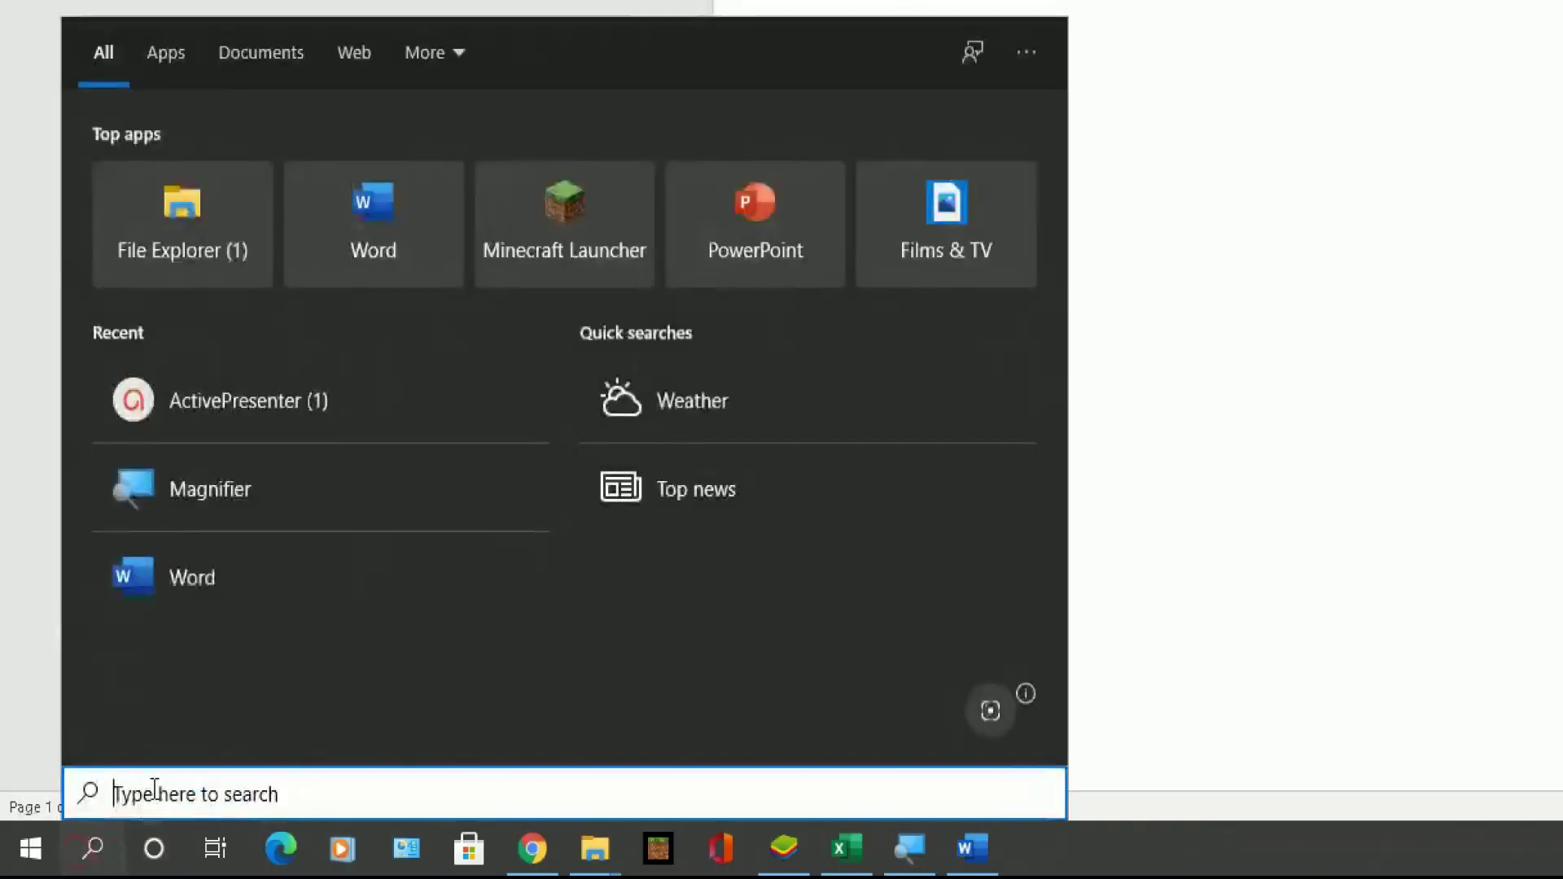
text(ou)
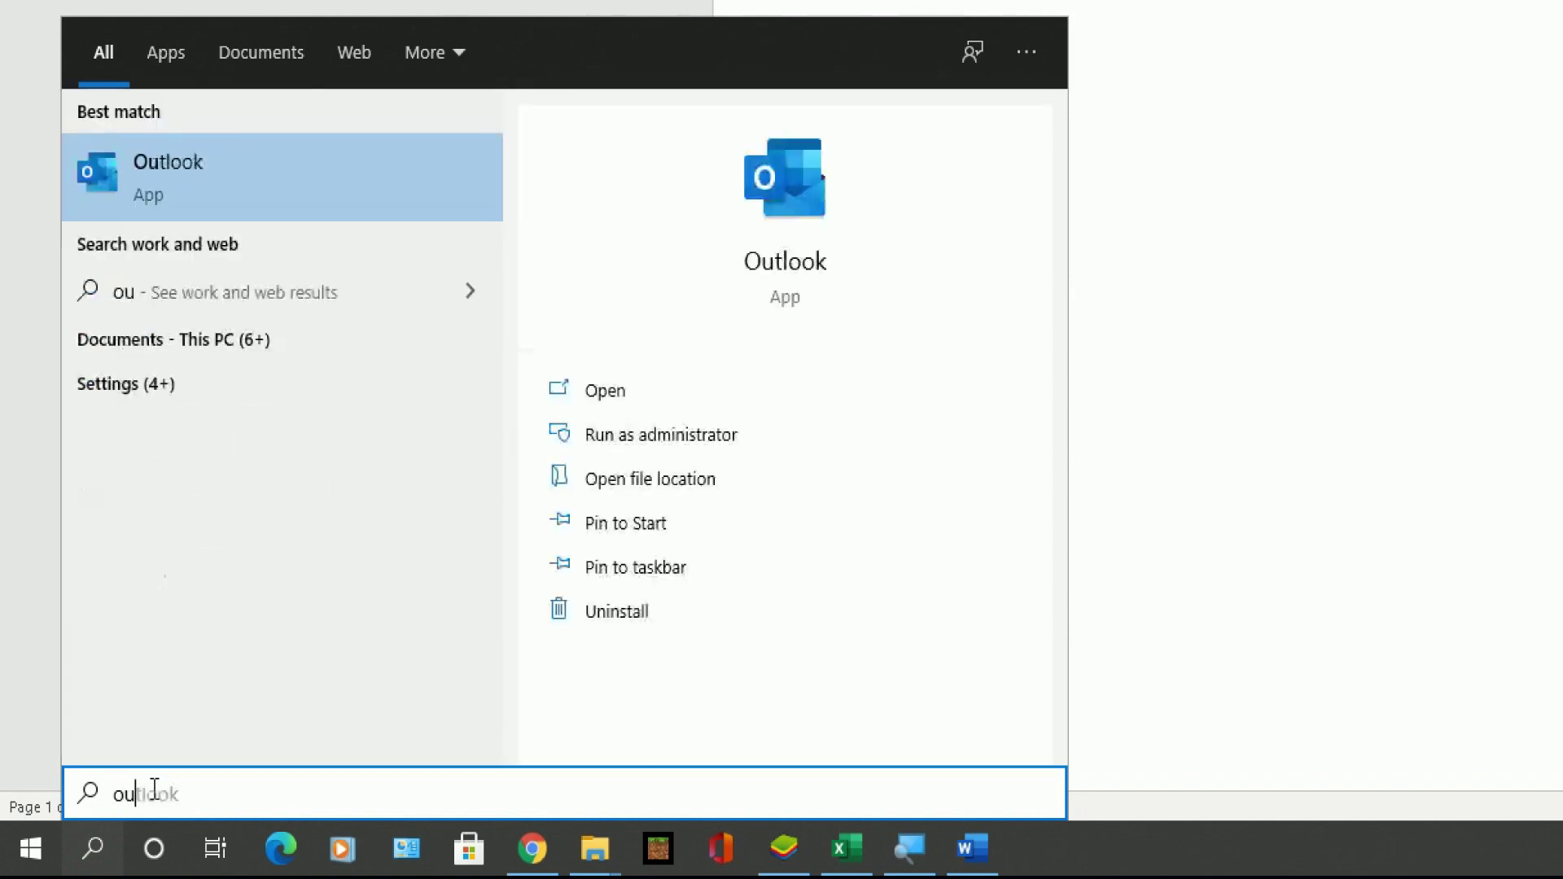
text(tlook)
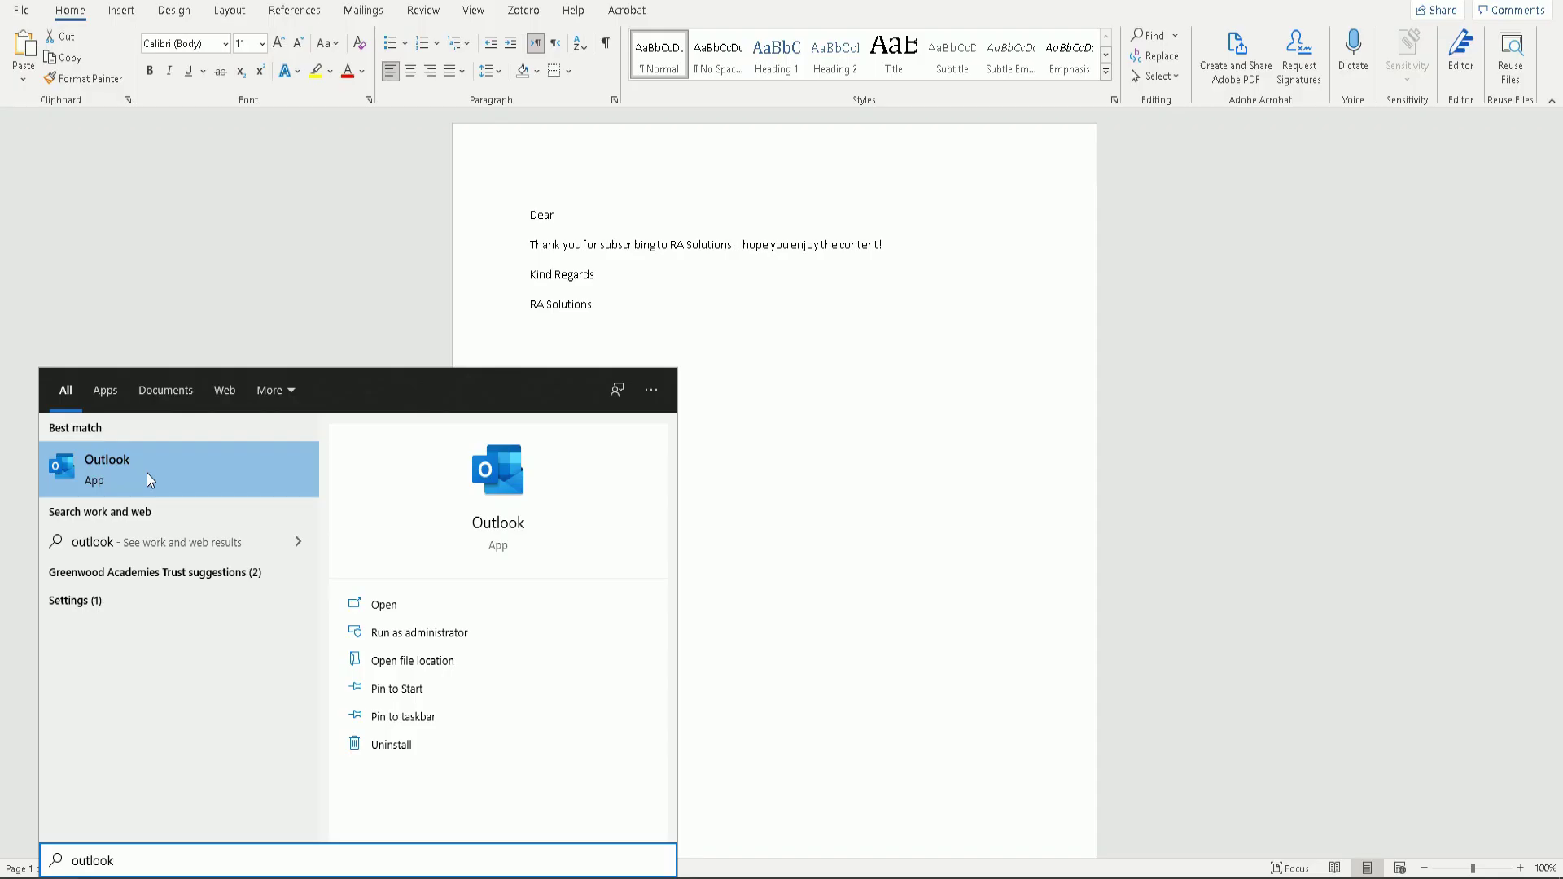
click(234, 192)
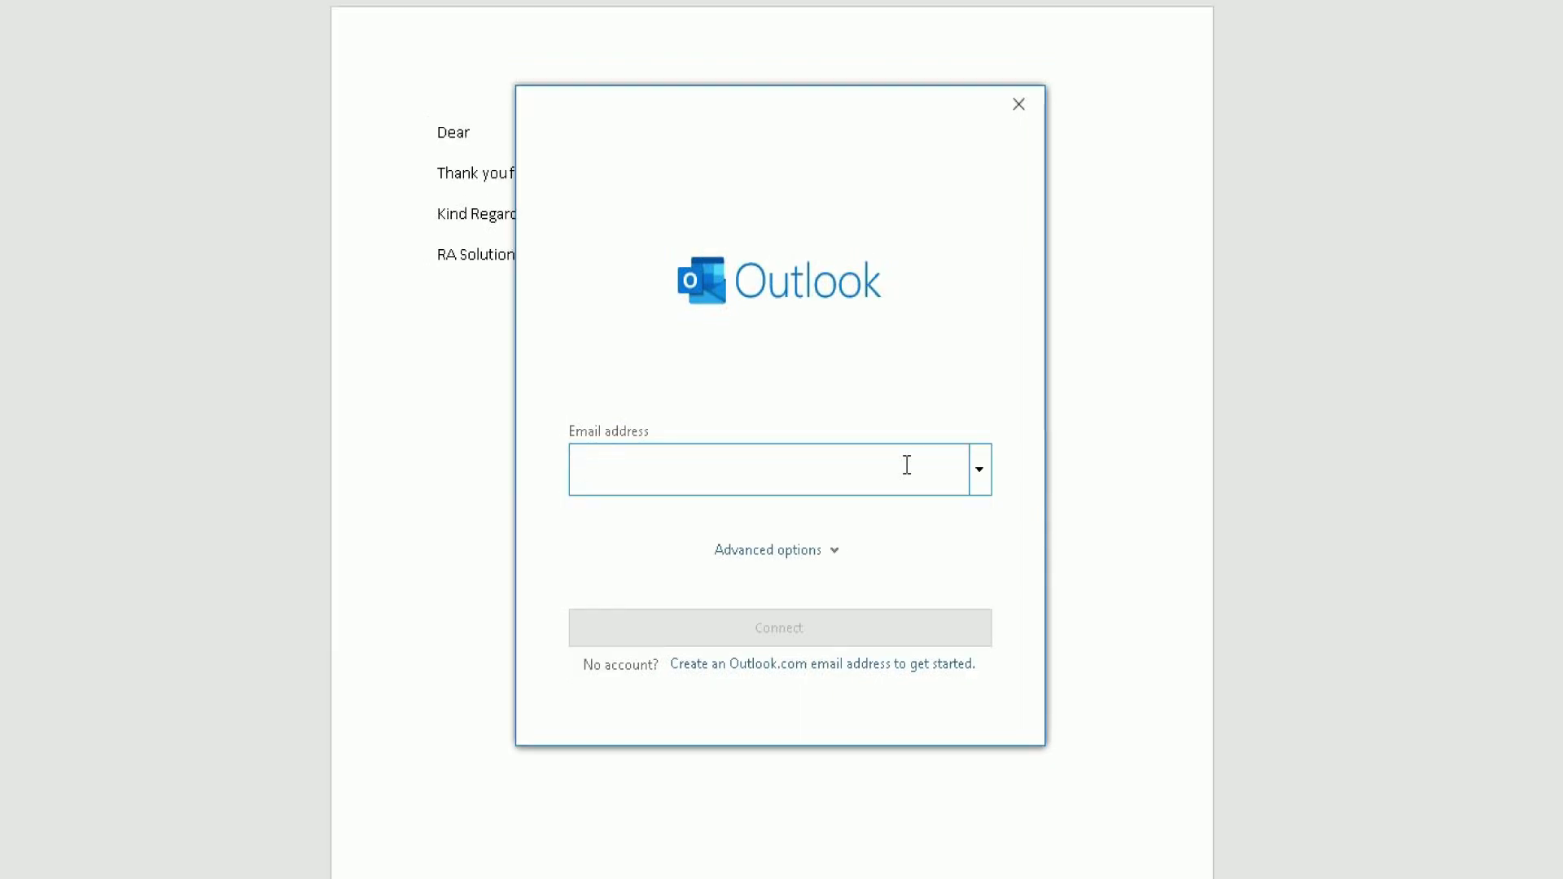
click(591, 469)
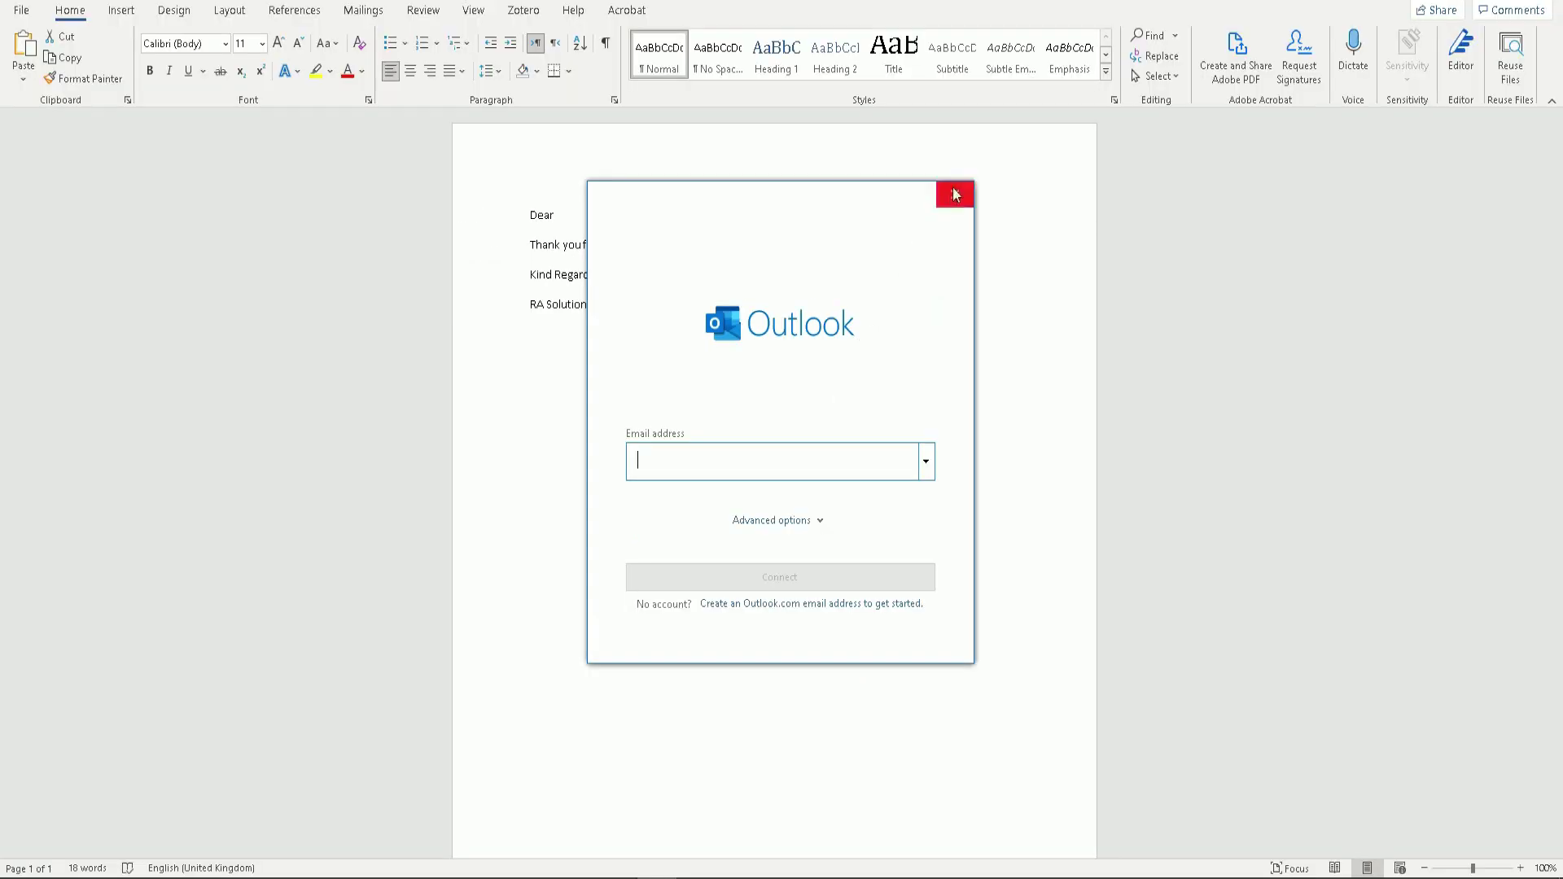
click(1019, 104)
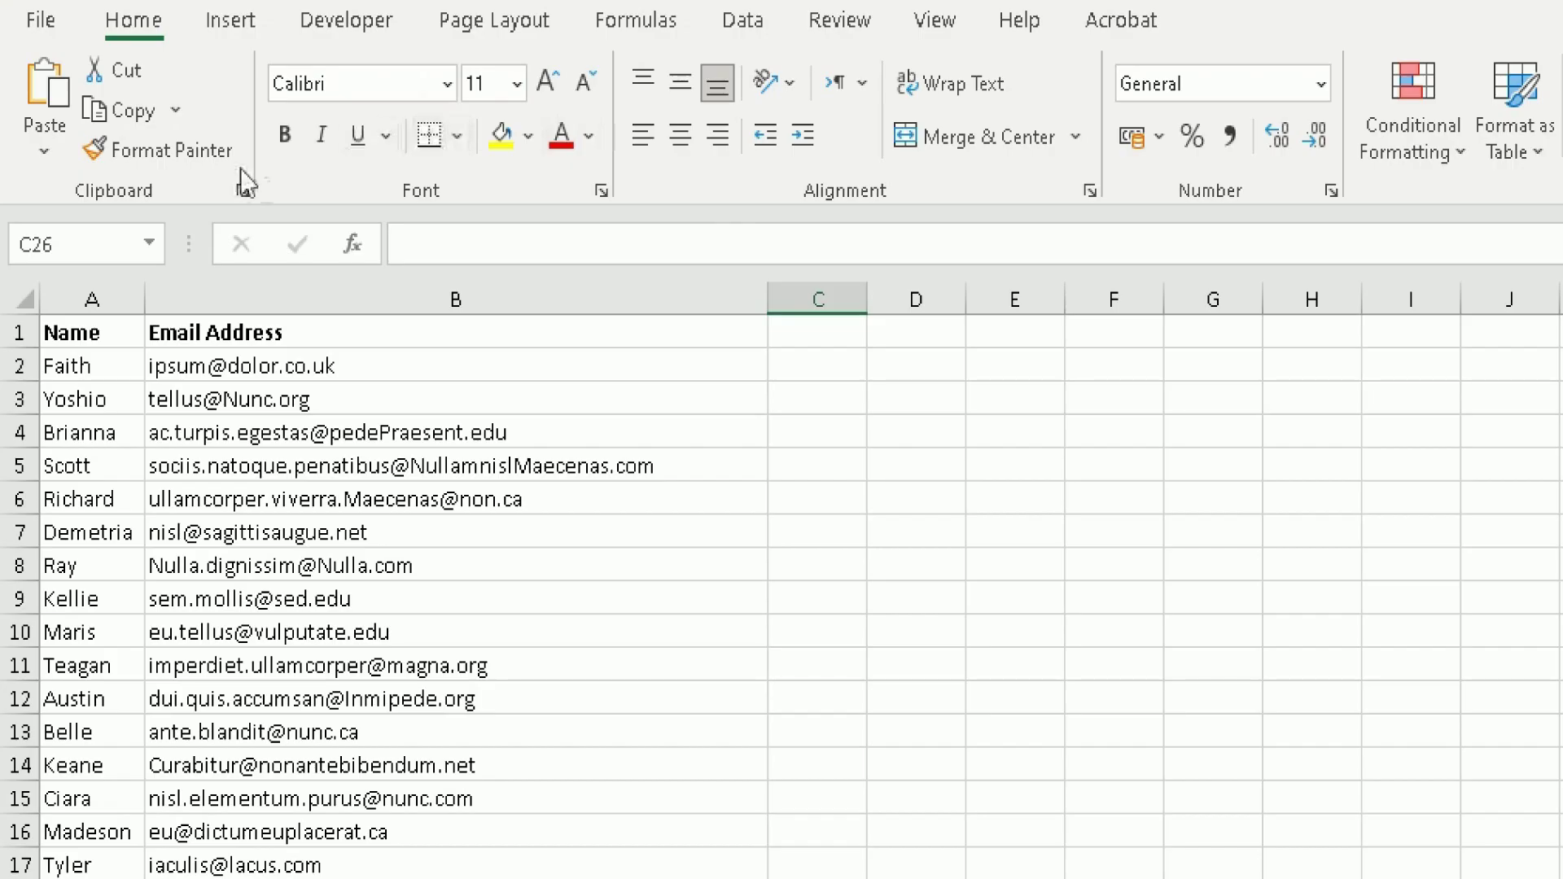
scroll(135, 465, down, 20)
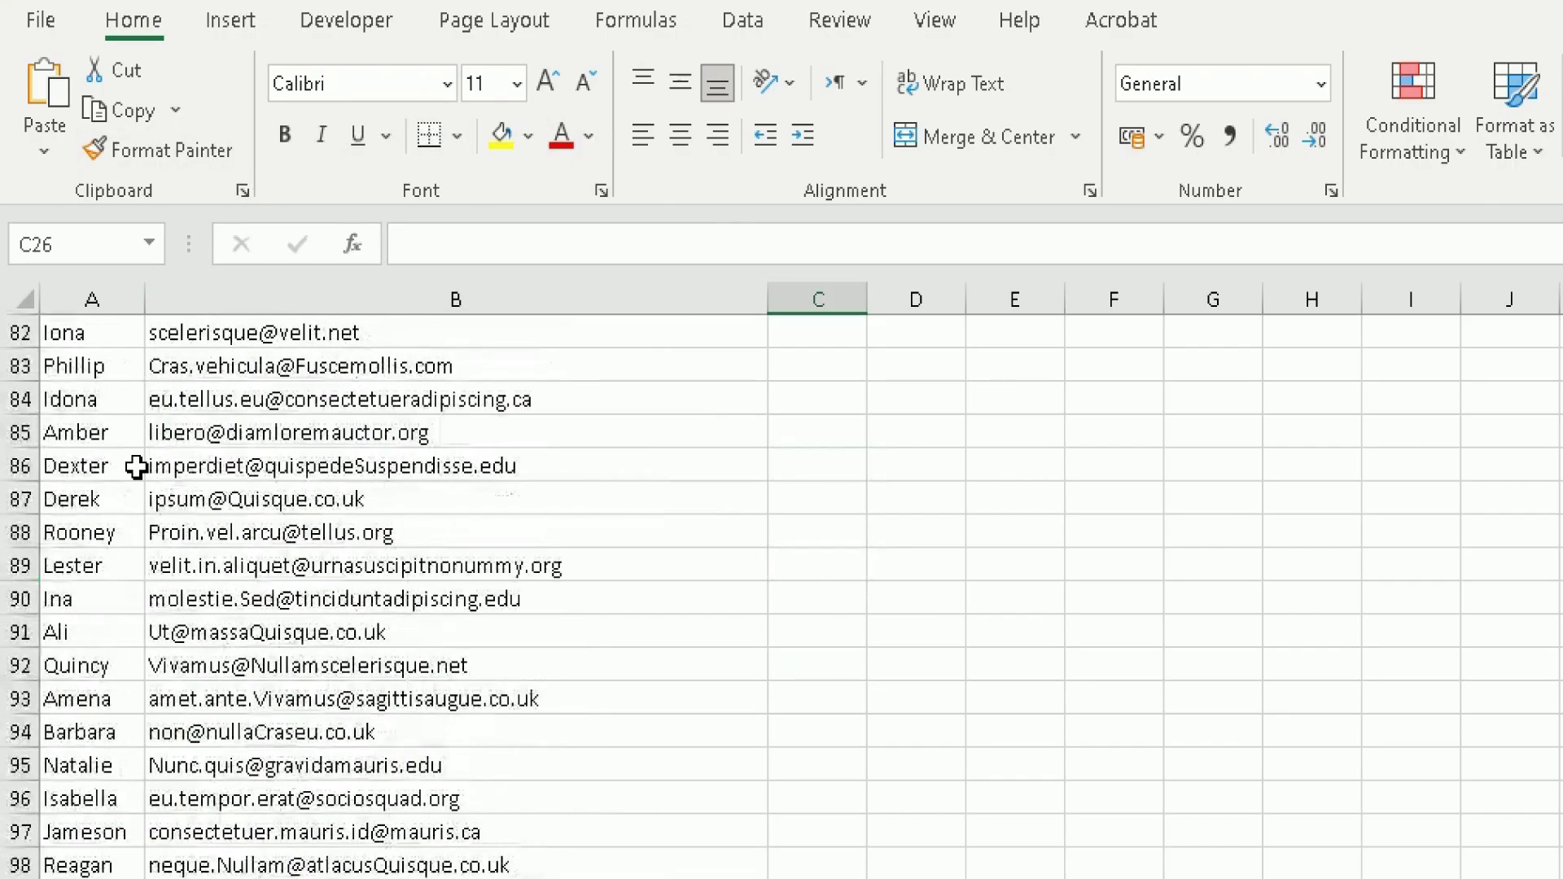
scroll(136, 467, up, 20)
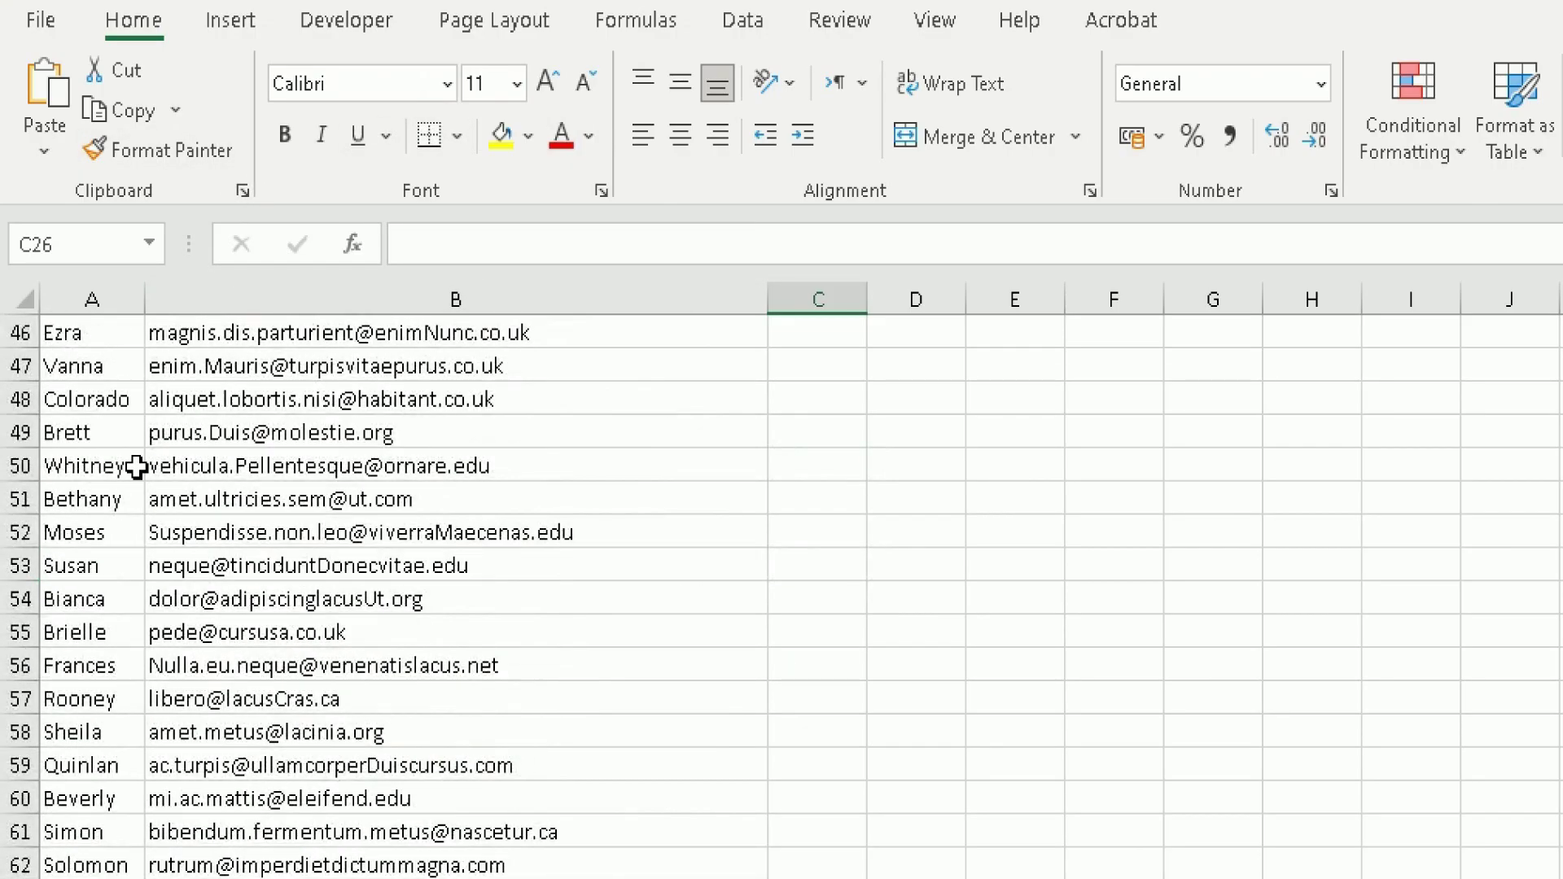
scroll(136, 467, up, 8)
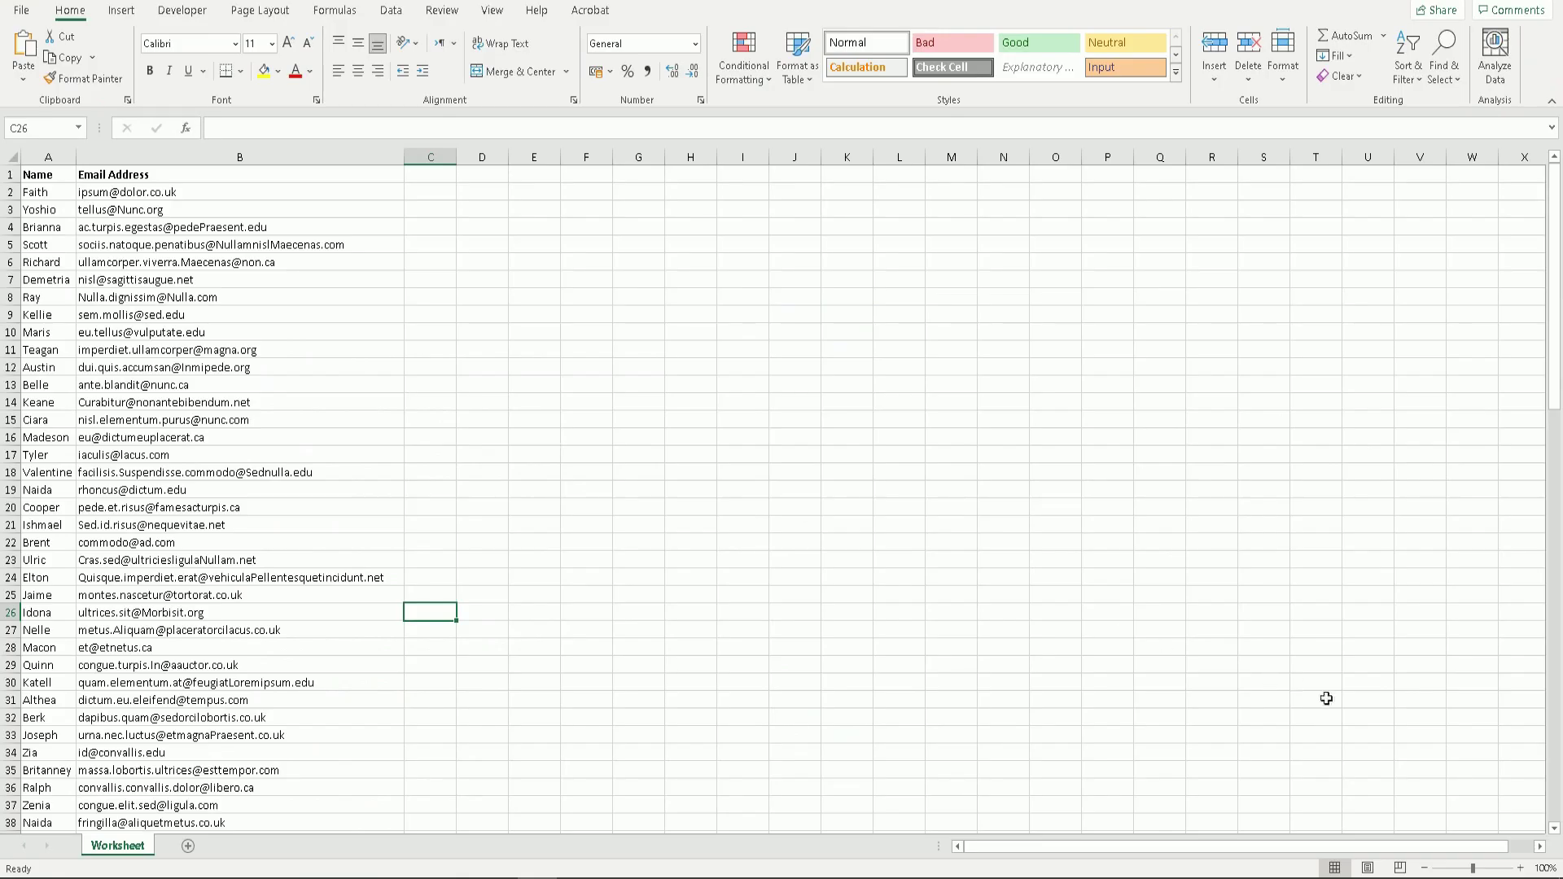
click(1519, 869)
click(1520, 869)
click(1520, 869)
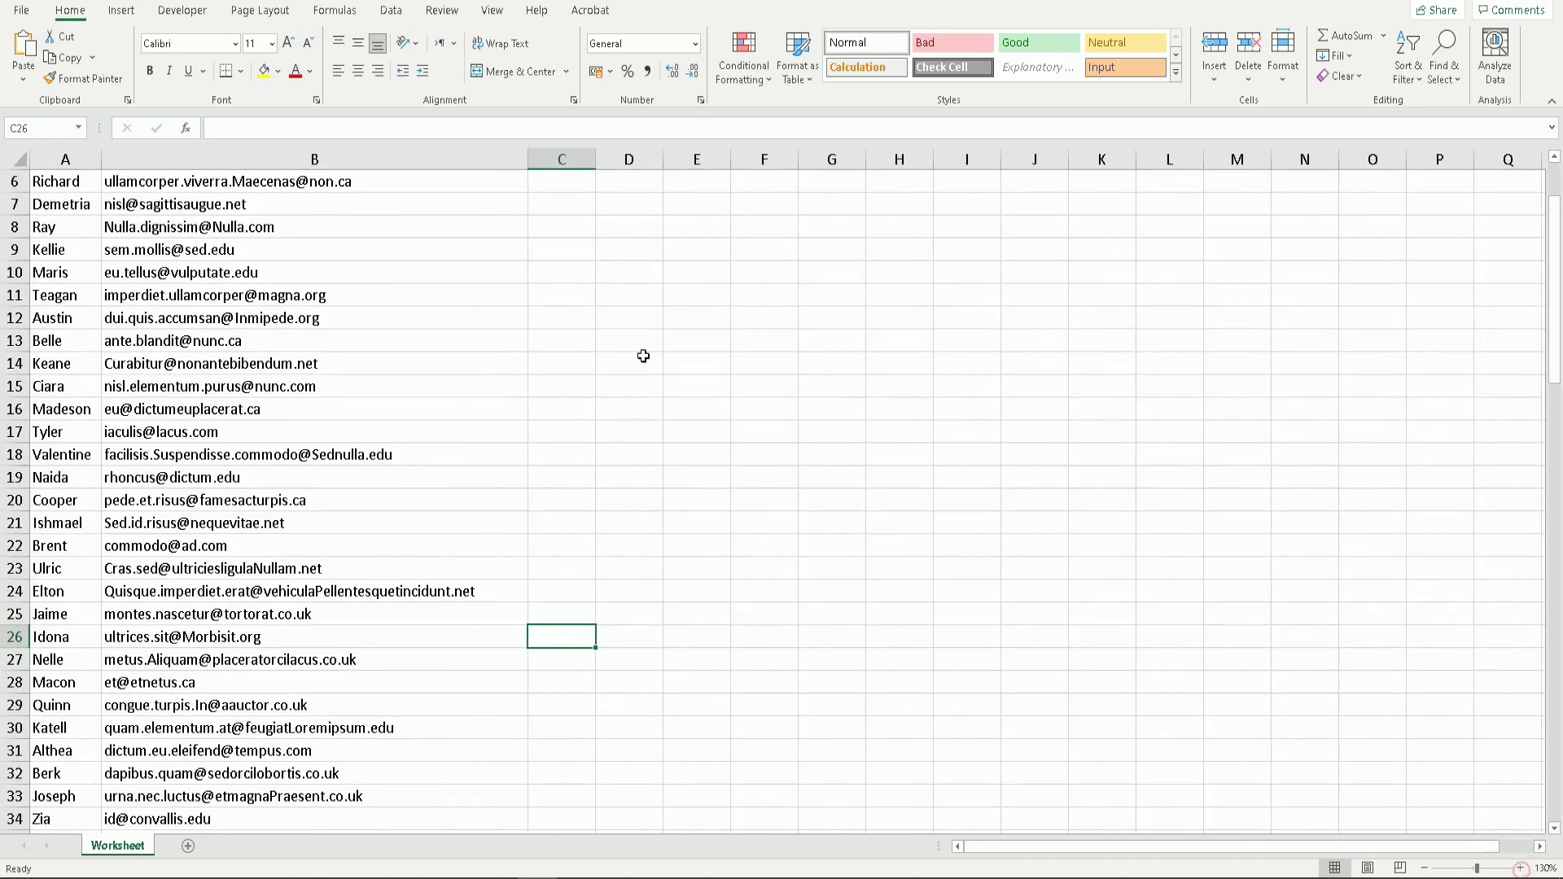
scroll(437, 295, up, 2)
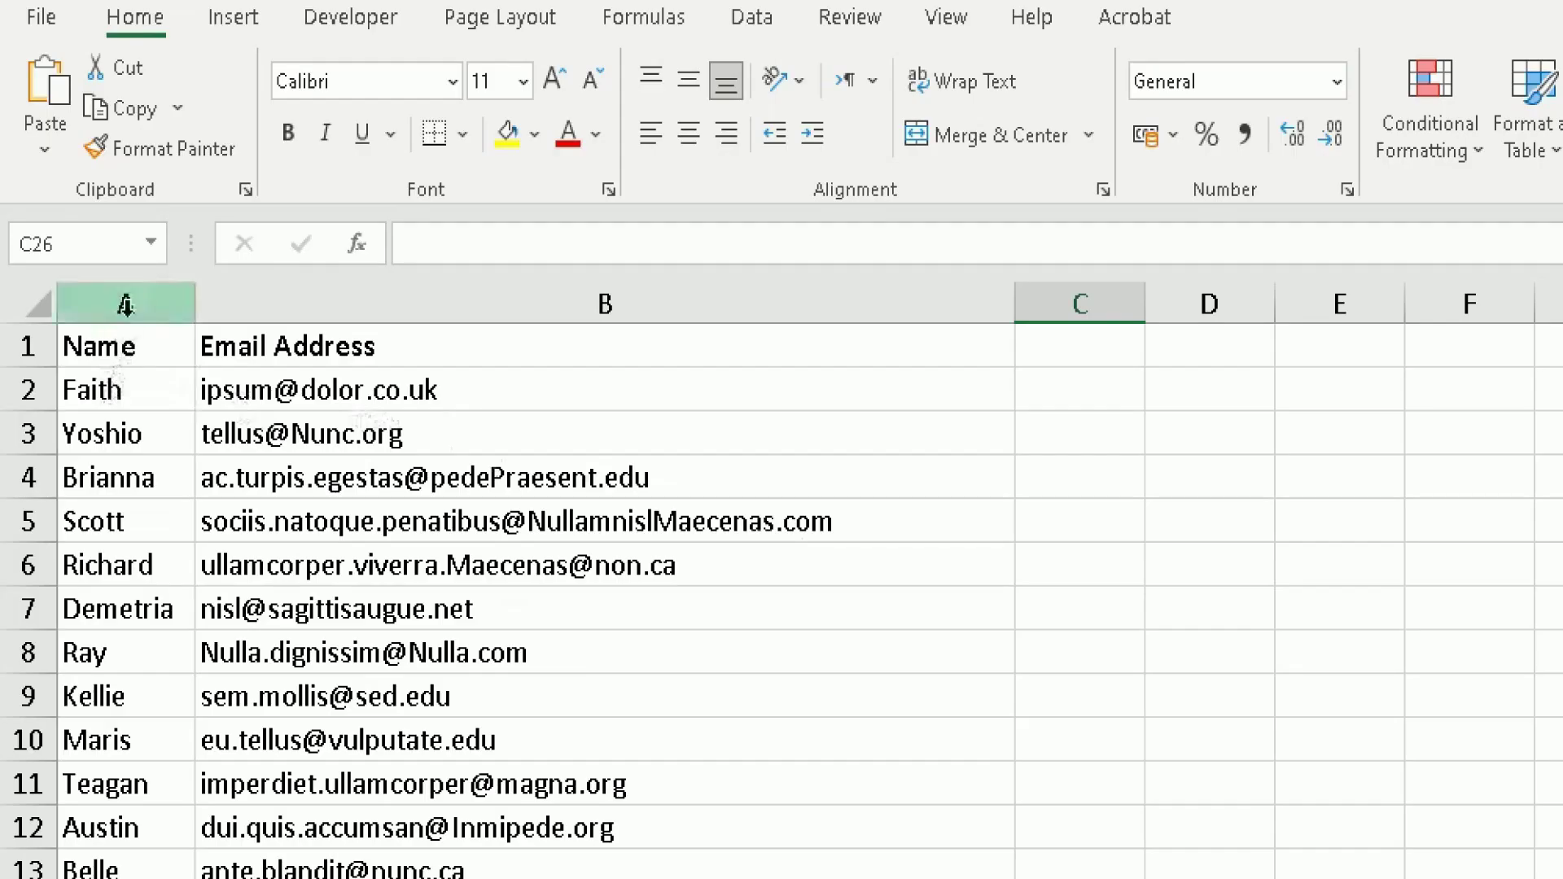
click(64, 160)
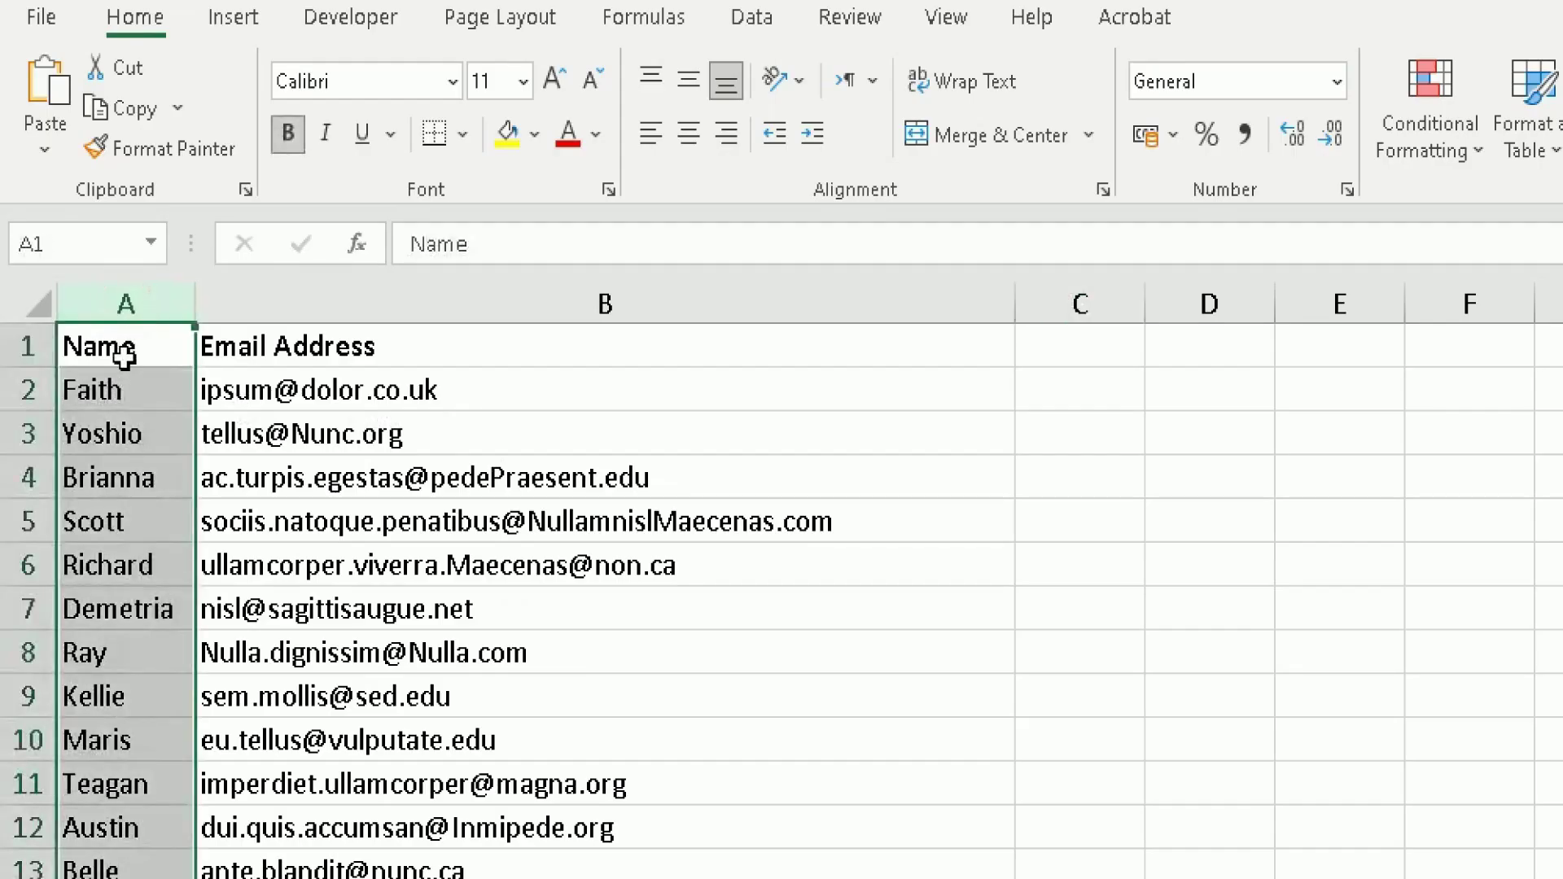
drag(123, 356, 122, 878)
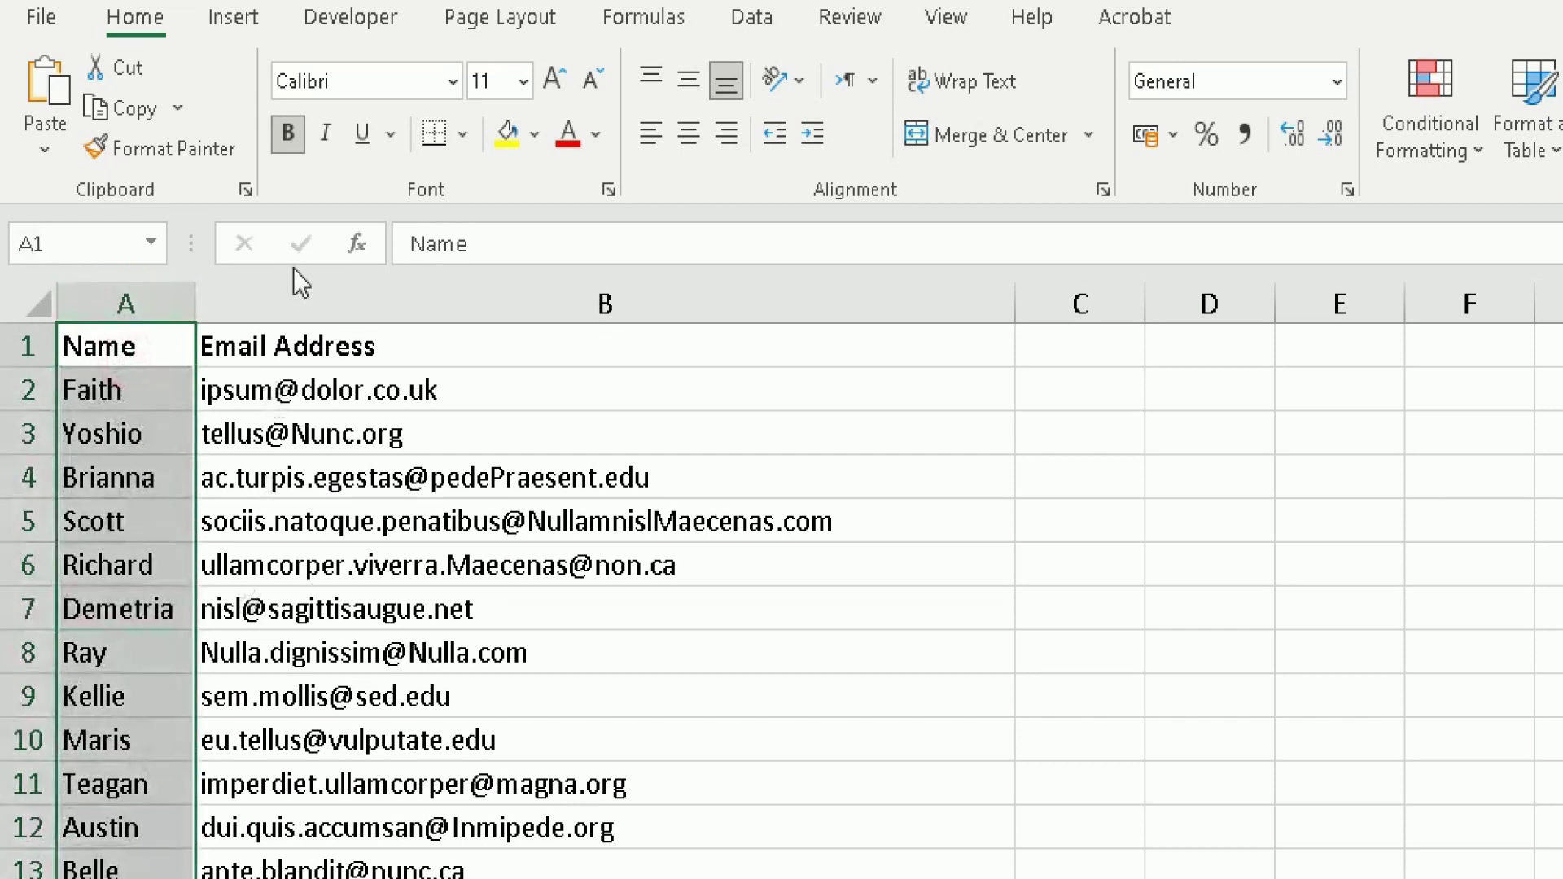
click(289, 300)
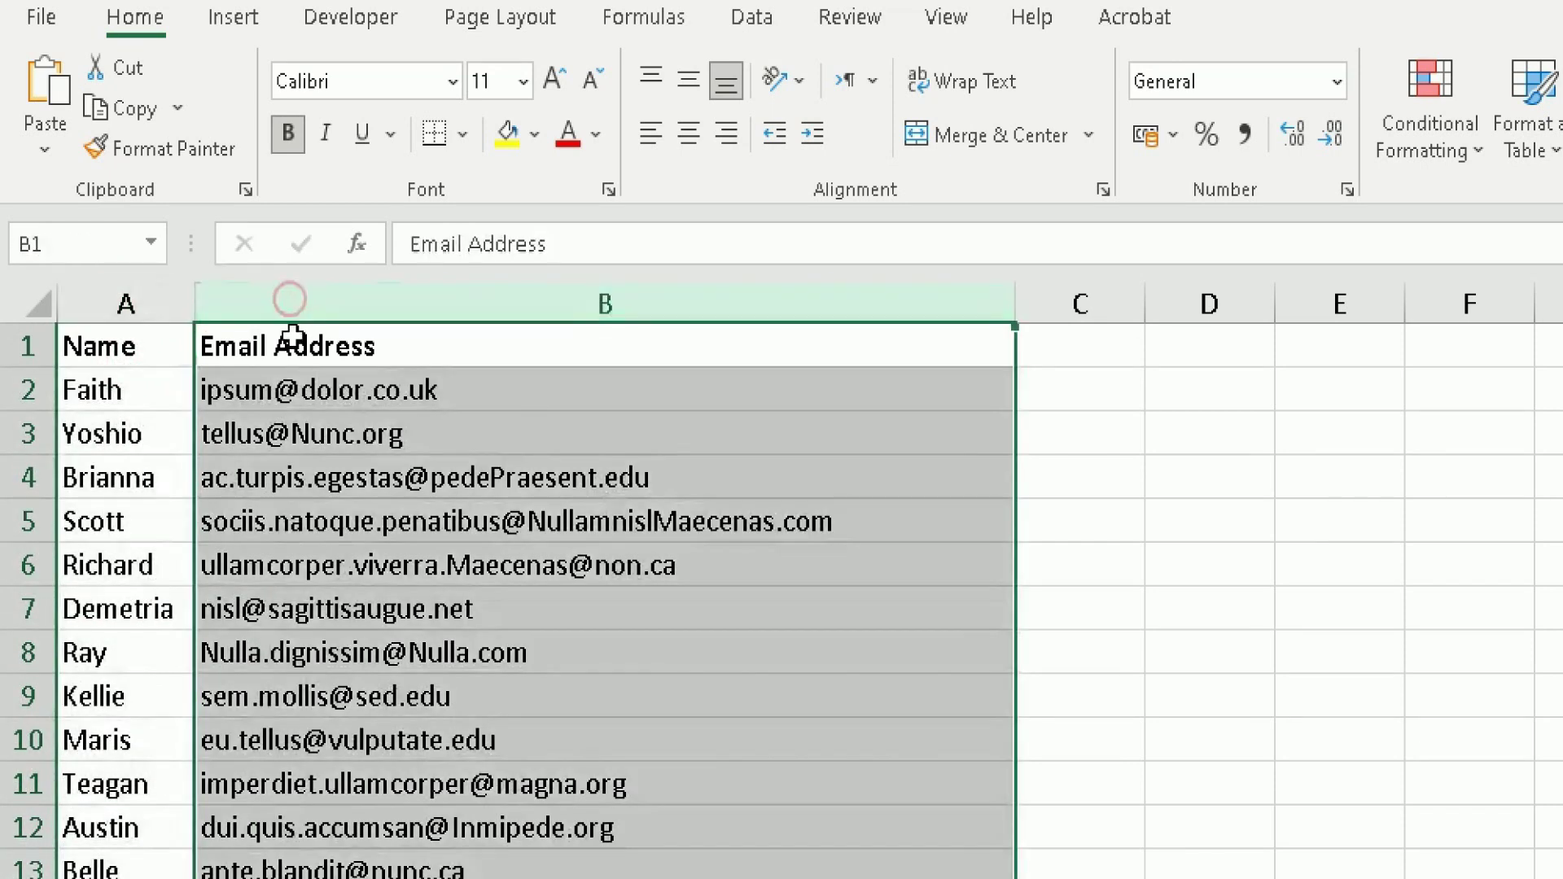
click(373, 389)
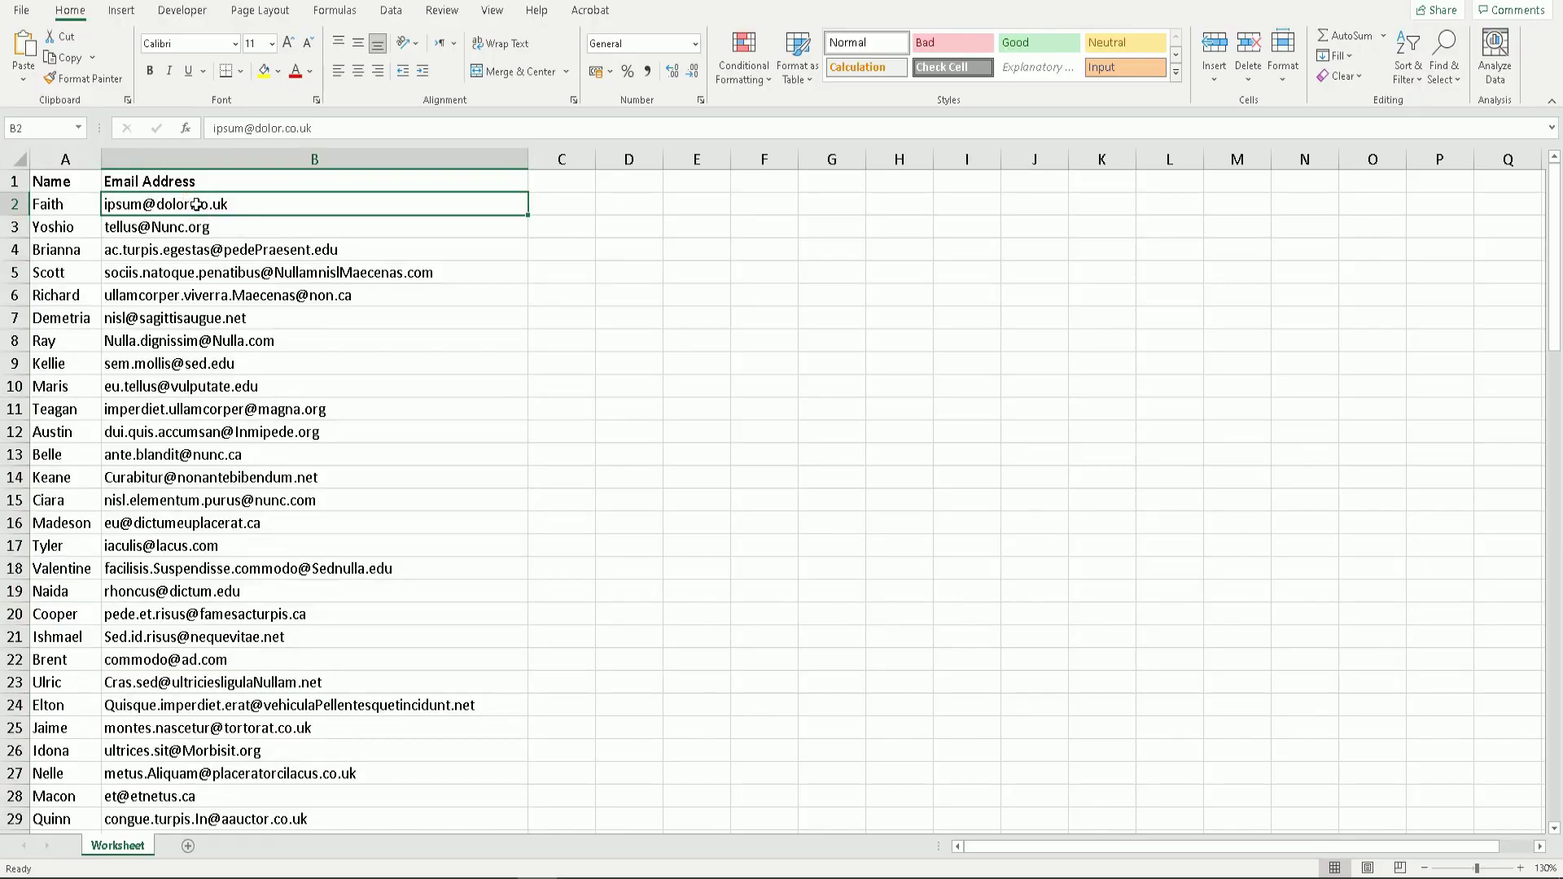
drag(73, 208, 299, 684)
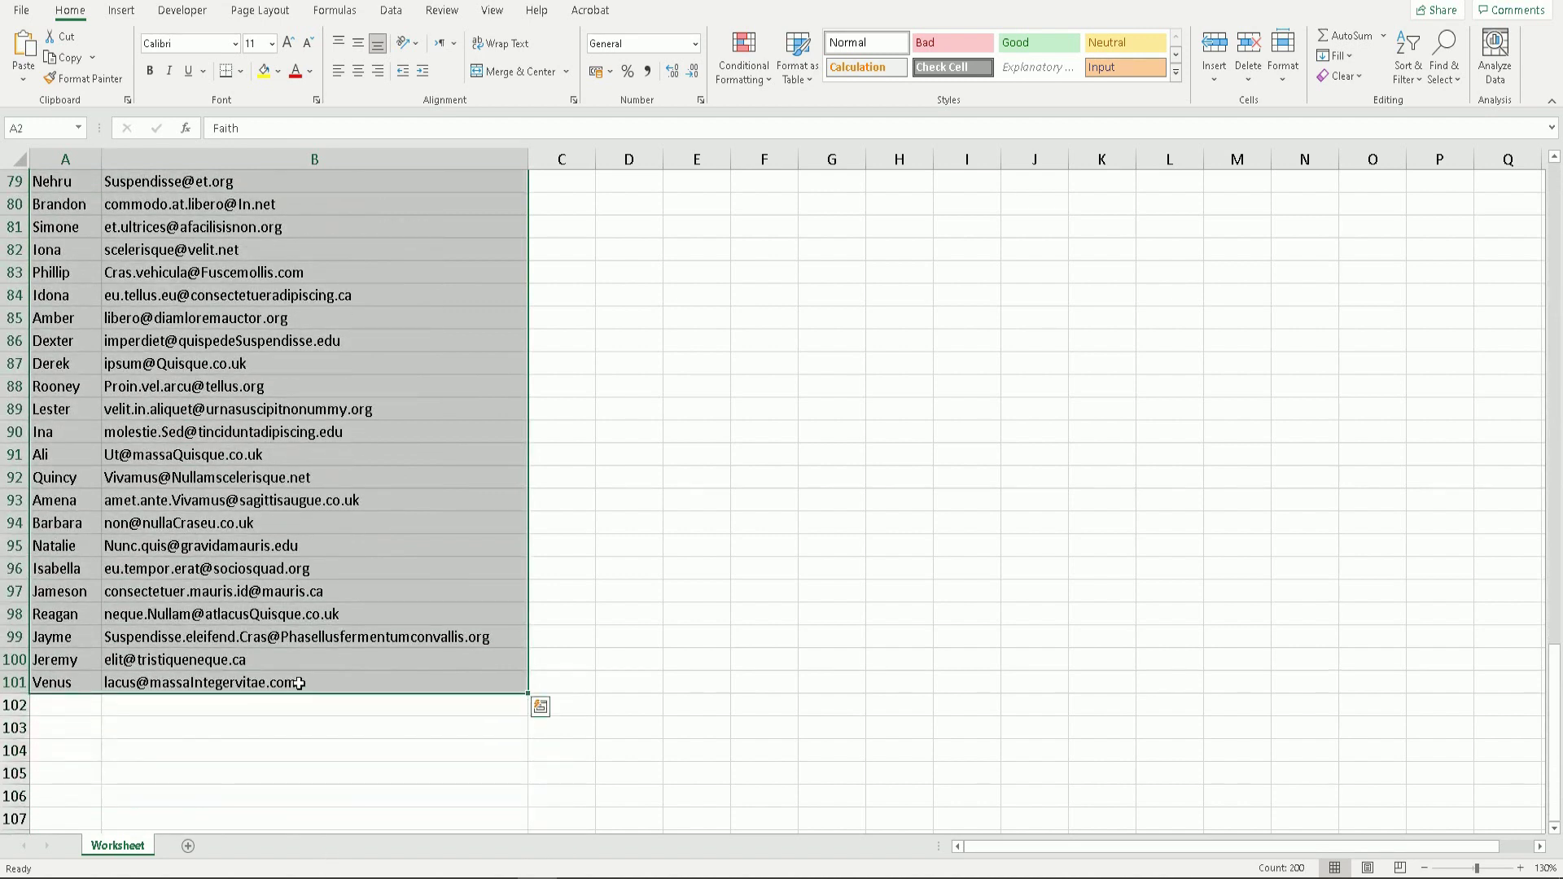
scroll(276, 611, up, 16)
scroll(277, 611, up, 10)
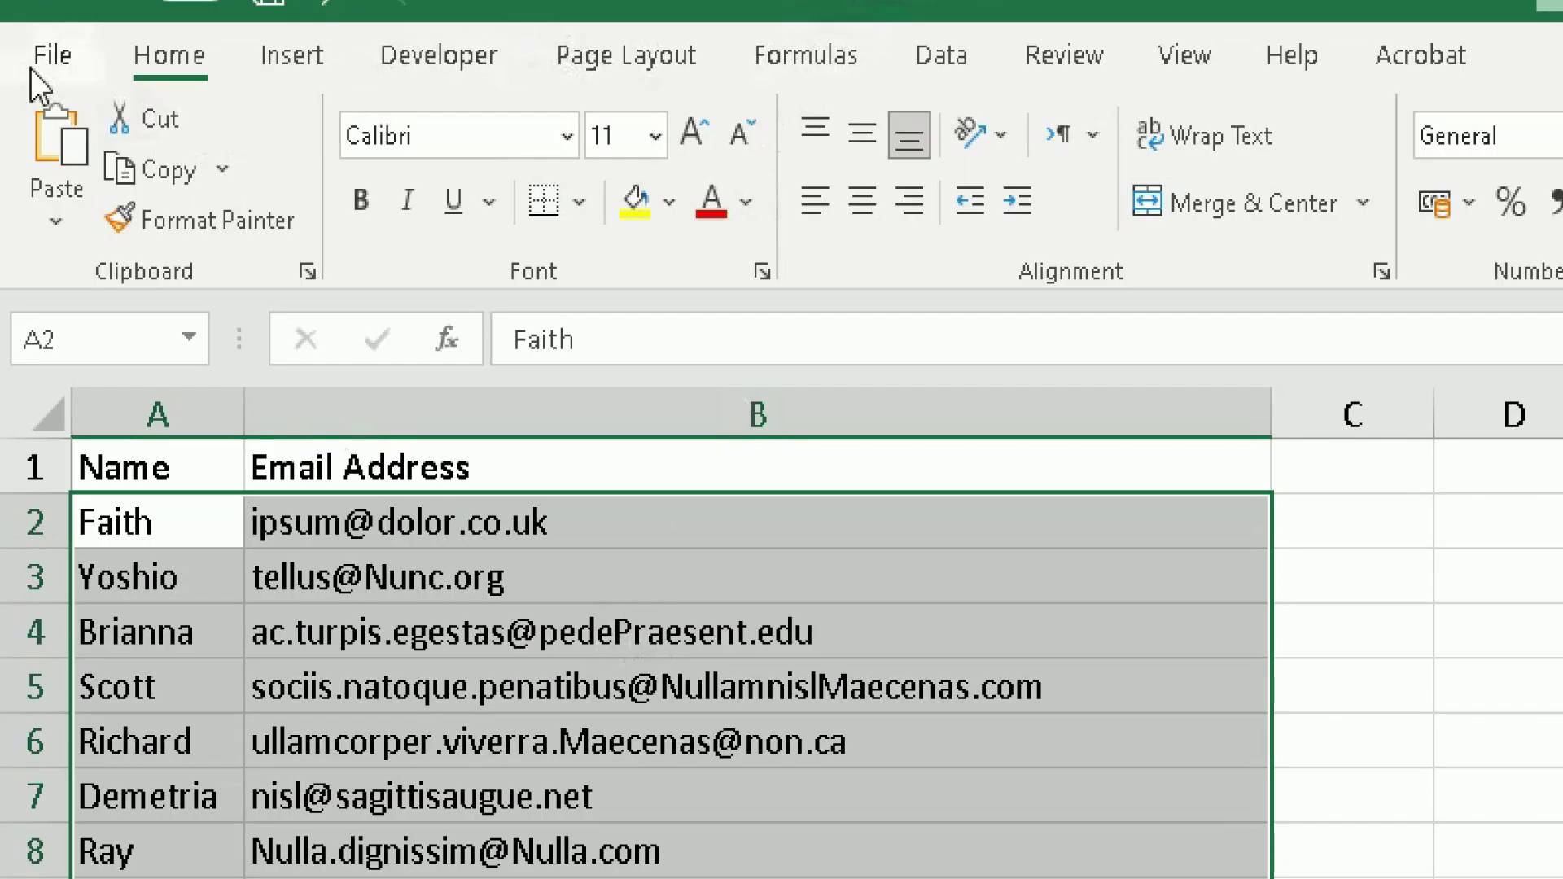
click(19, 11)
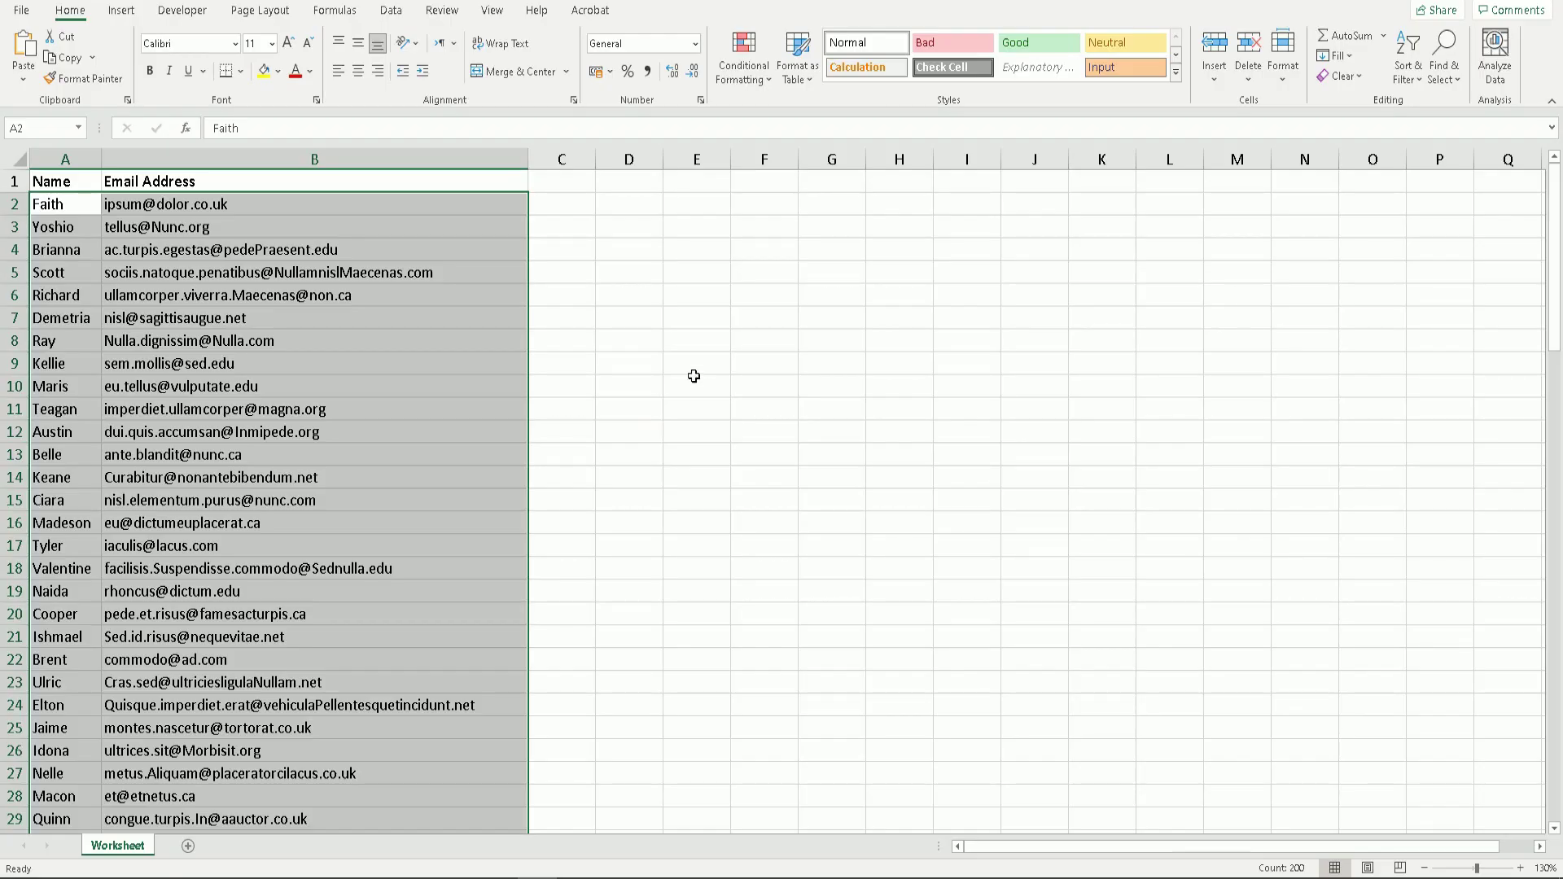
click(660, 493)
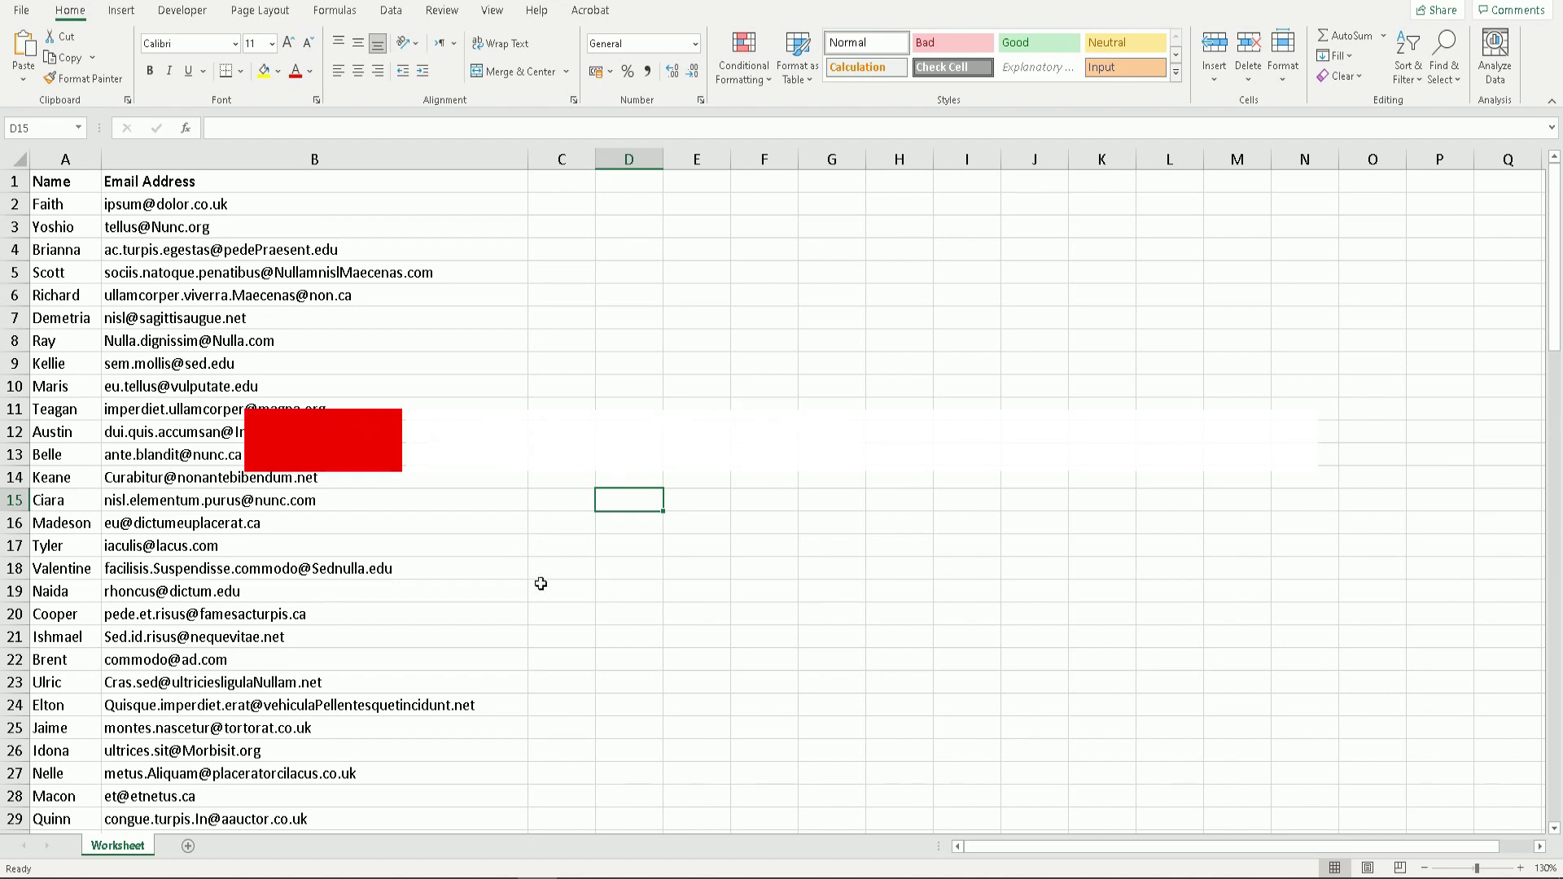
Back in the Word letter, clear any selection and place the cursor right after 'Dear'
click(617, 822)
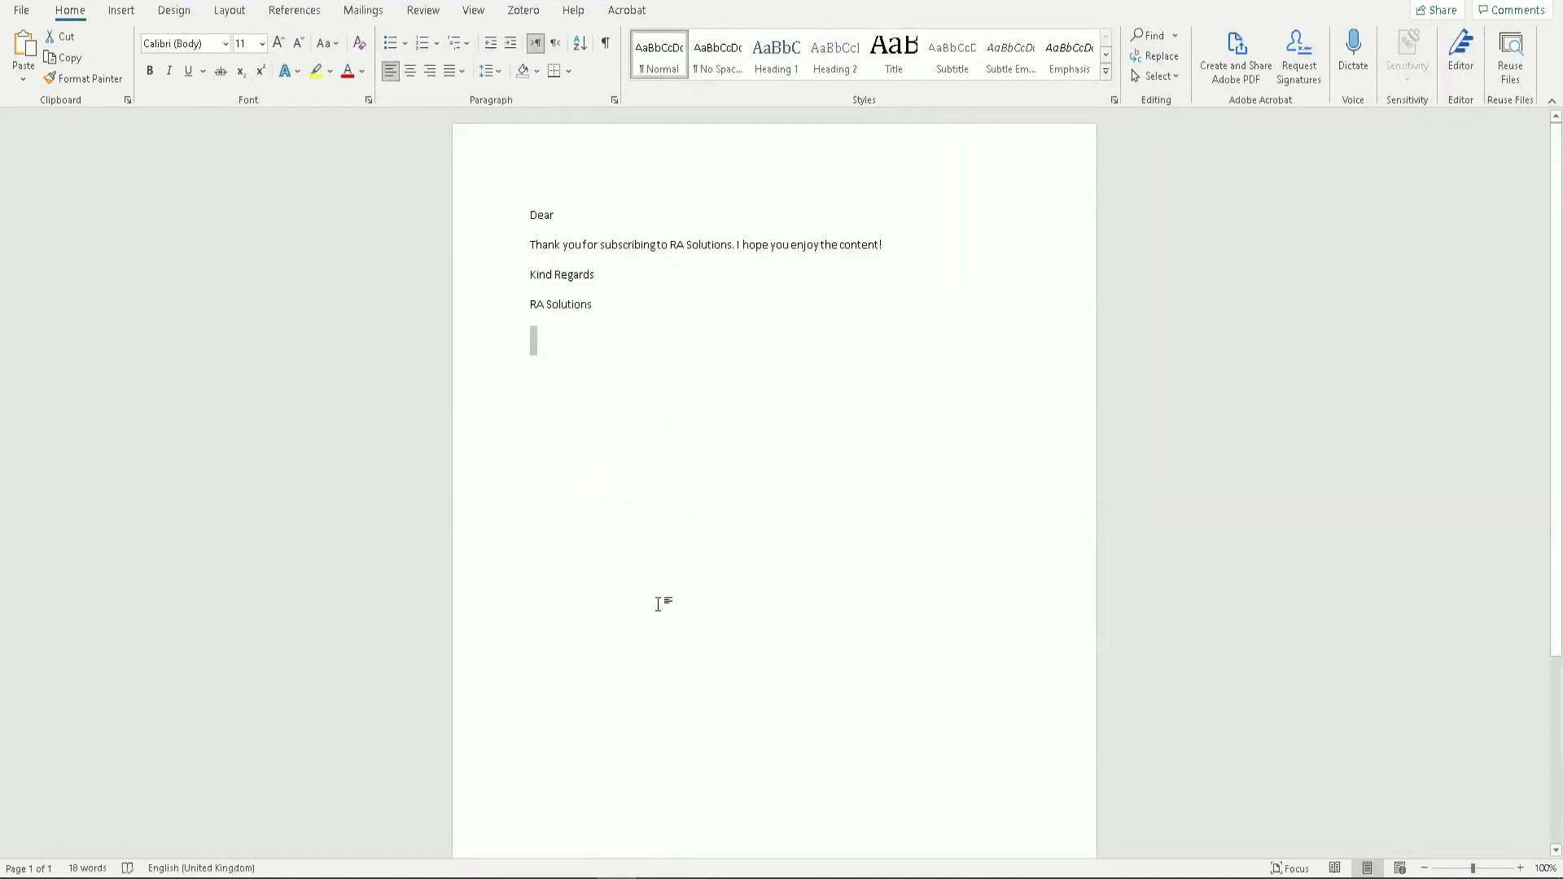
key(ctrl+a)
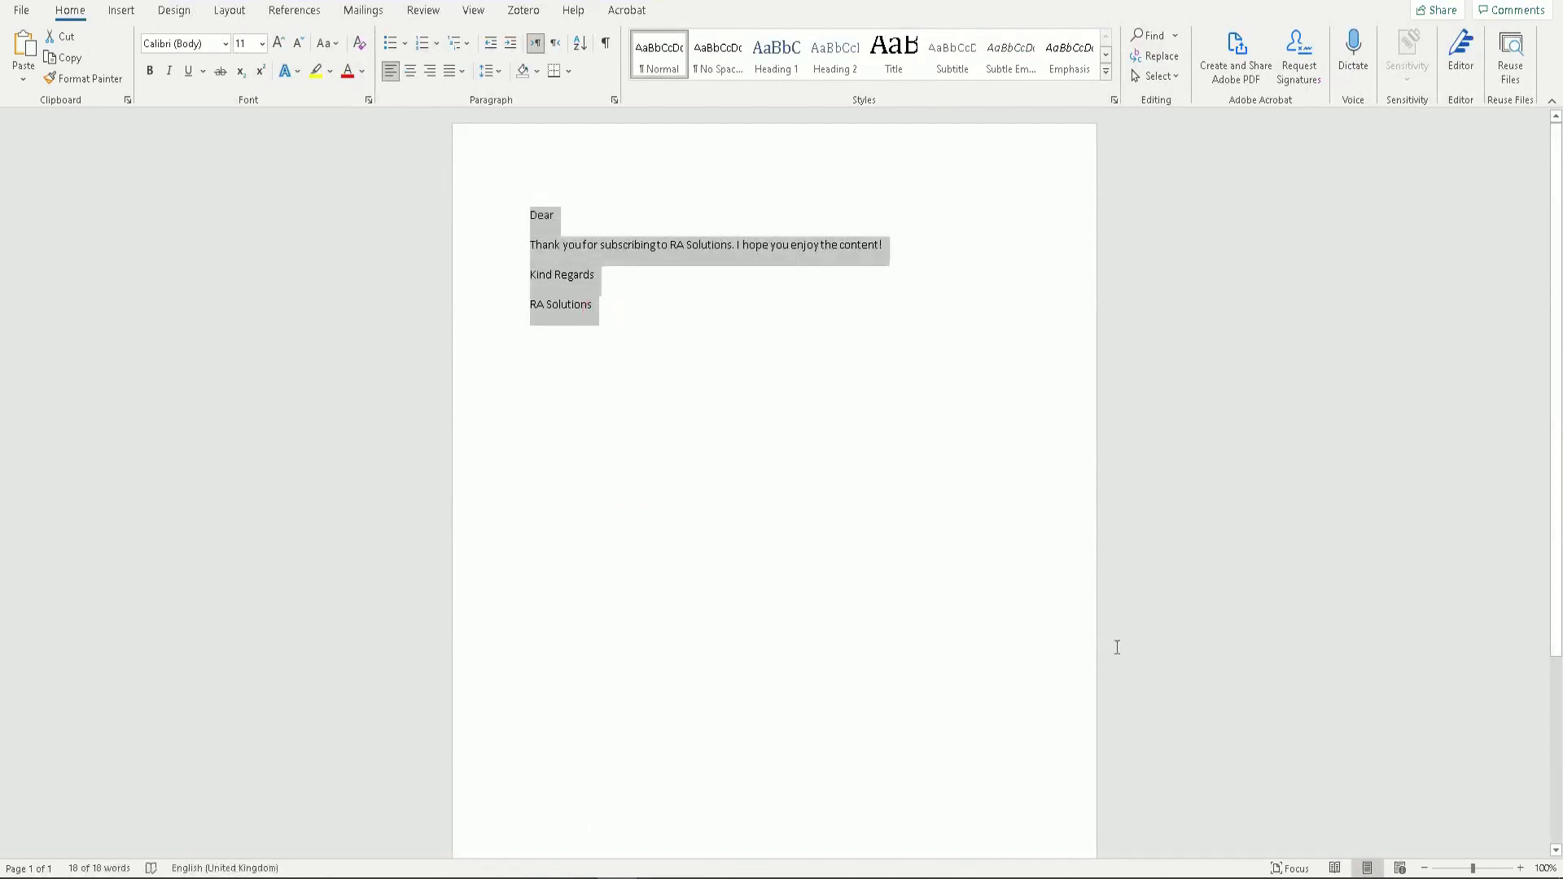
scroll(1109, 580, up, 4)
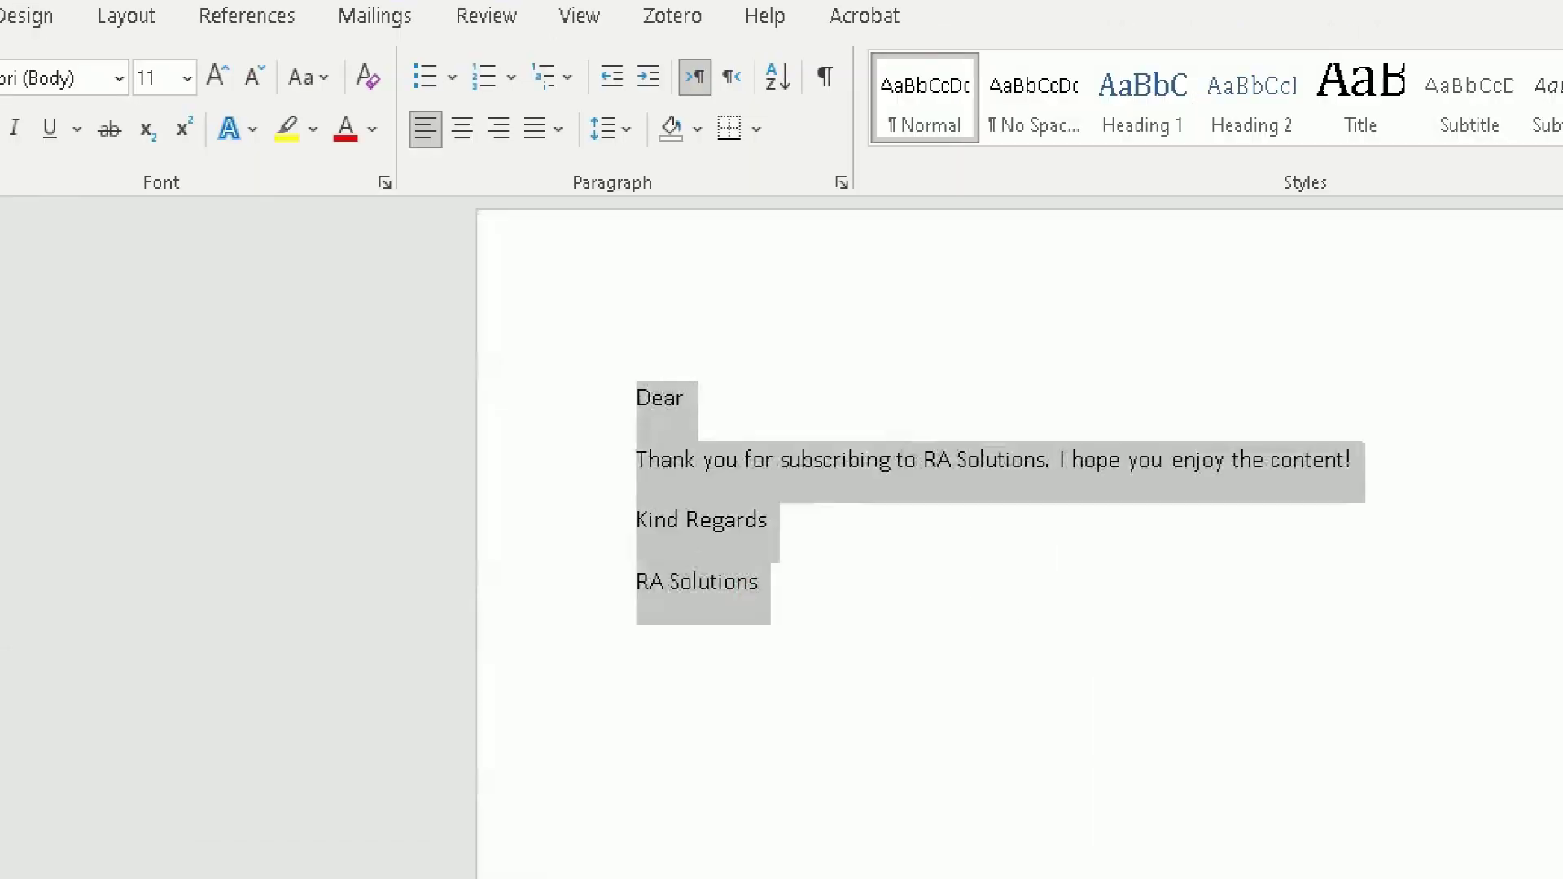
click(1021, 574)
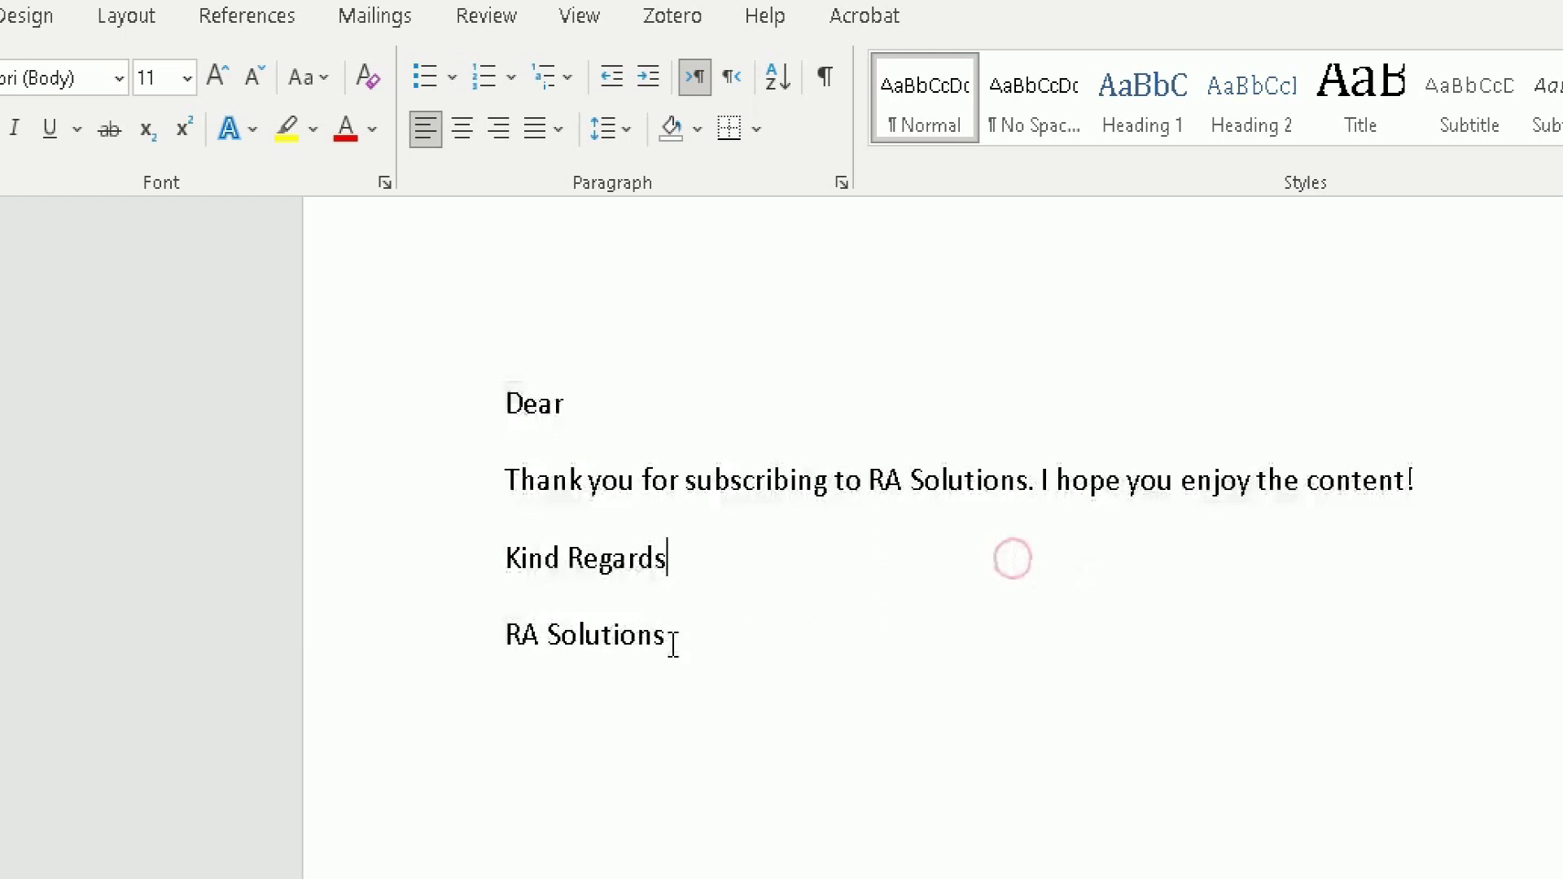
drag(673, 646, 429, 415)
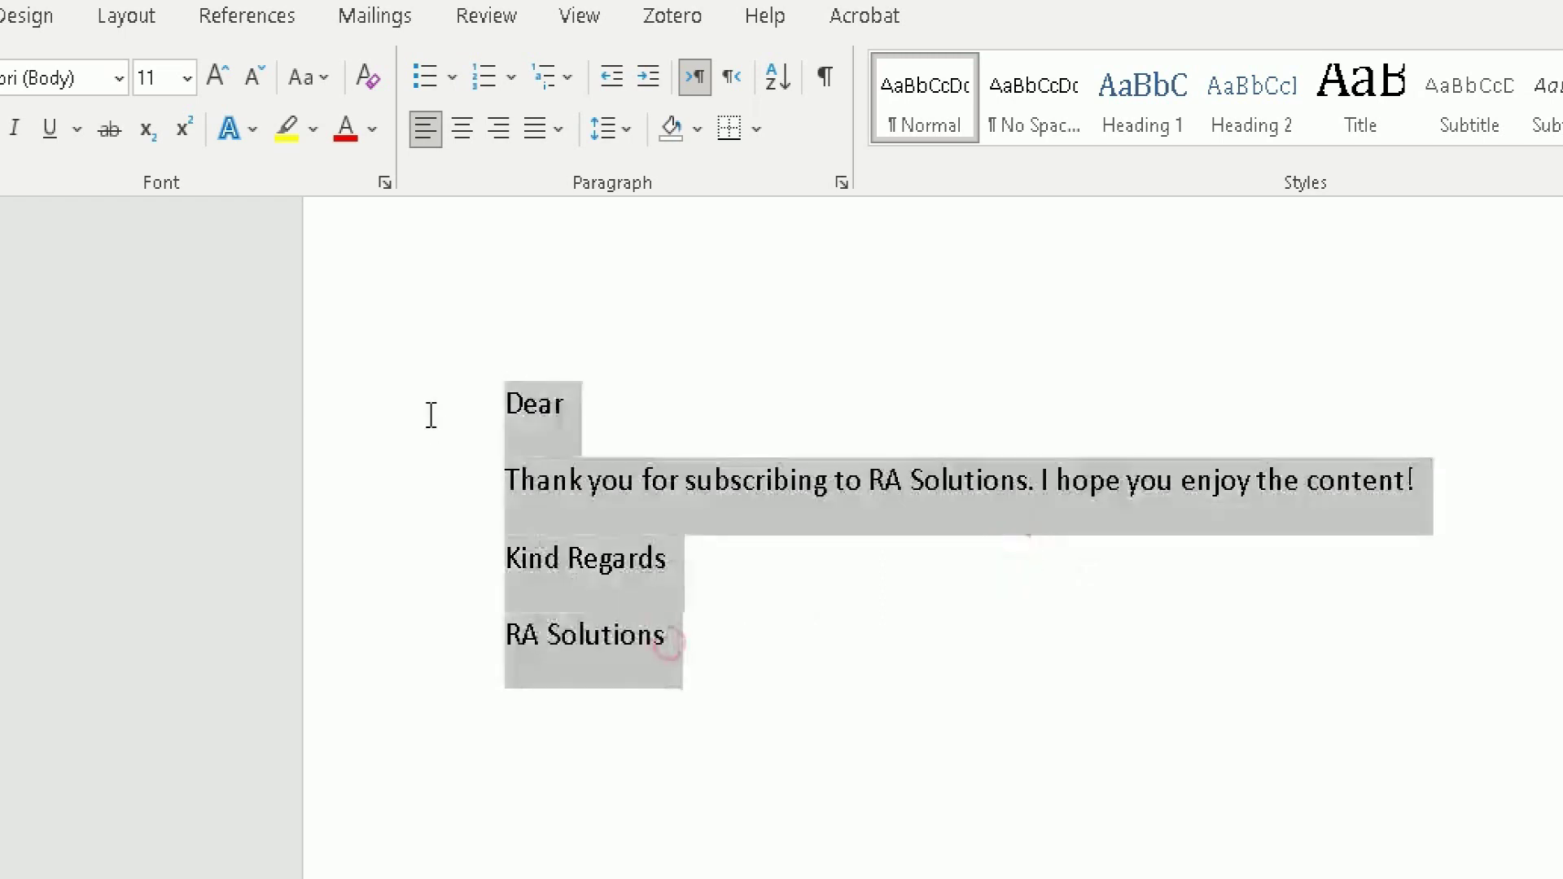
click(519, 487)
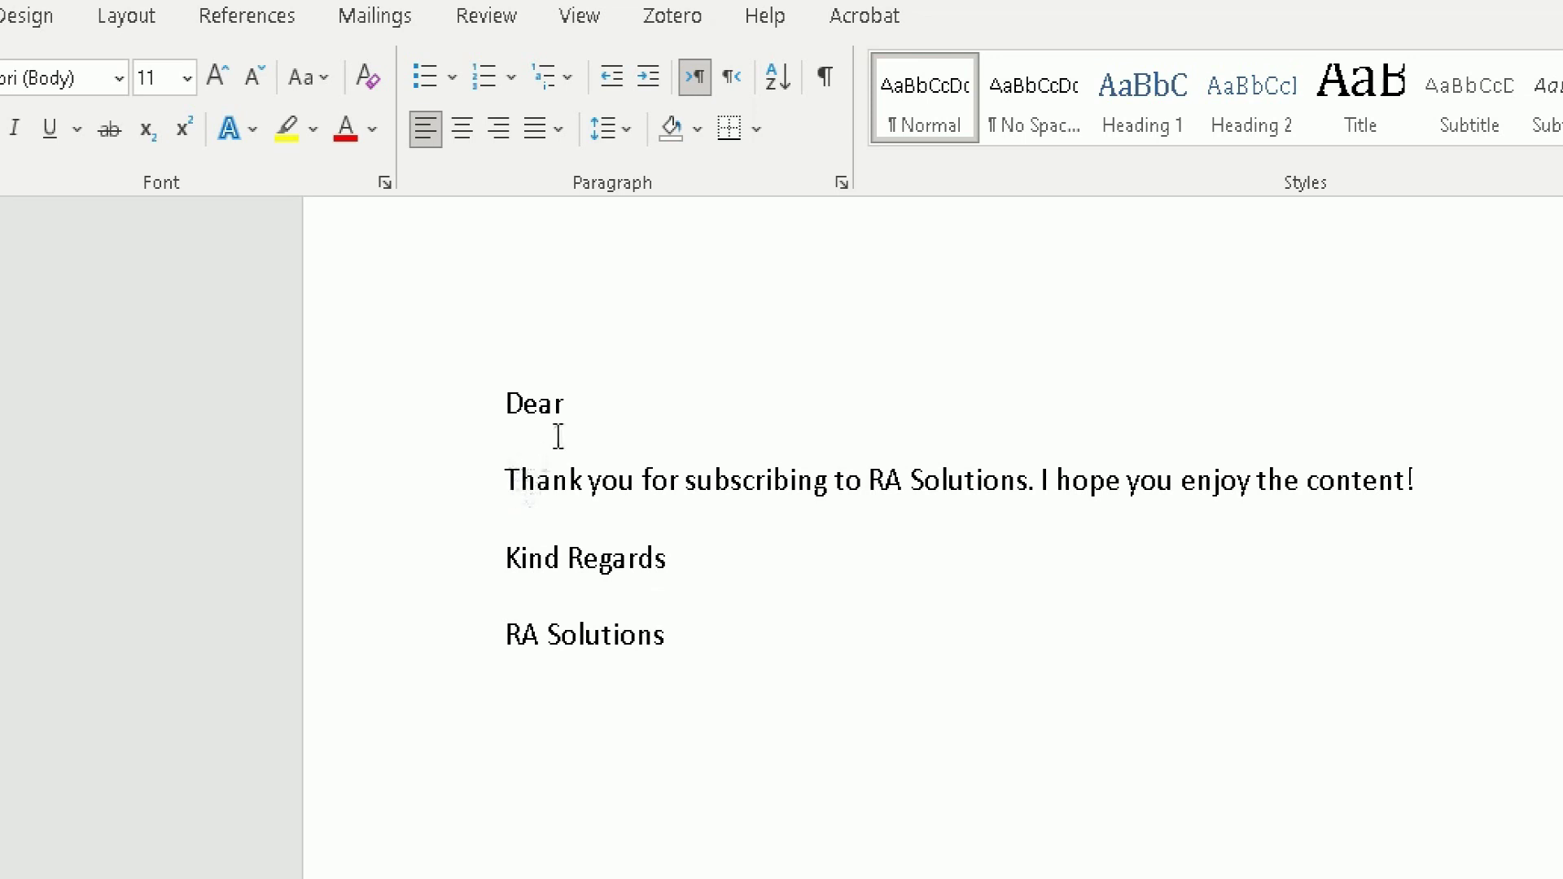
click(578, 404)
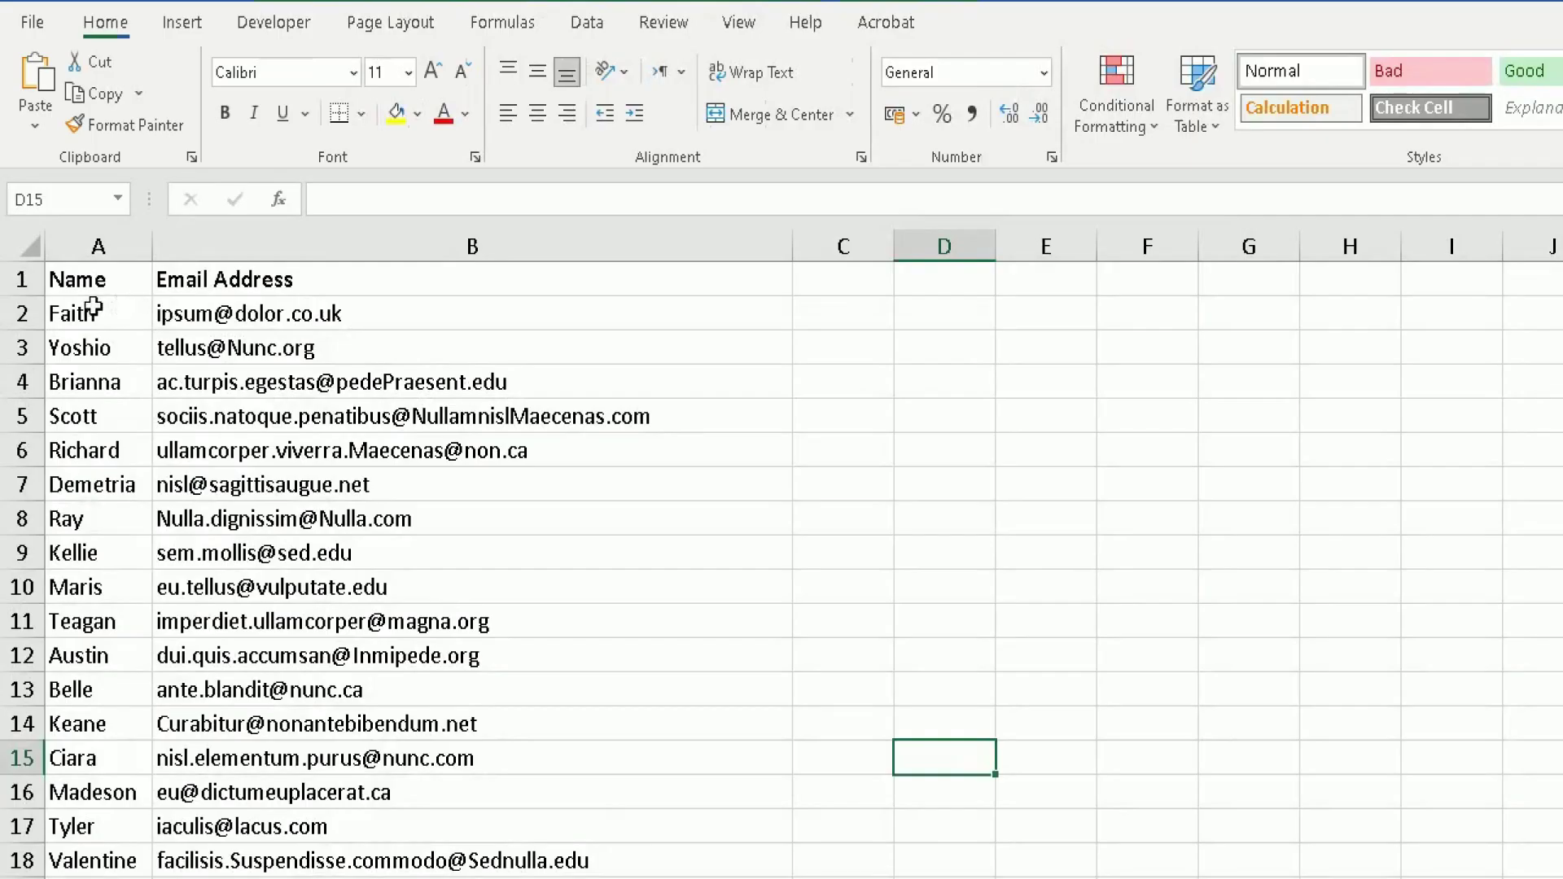
Review the first entry in the Excel list's Name column
click(93, 309)
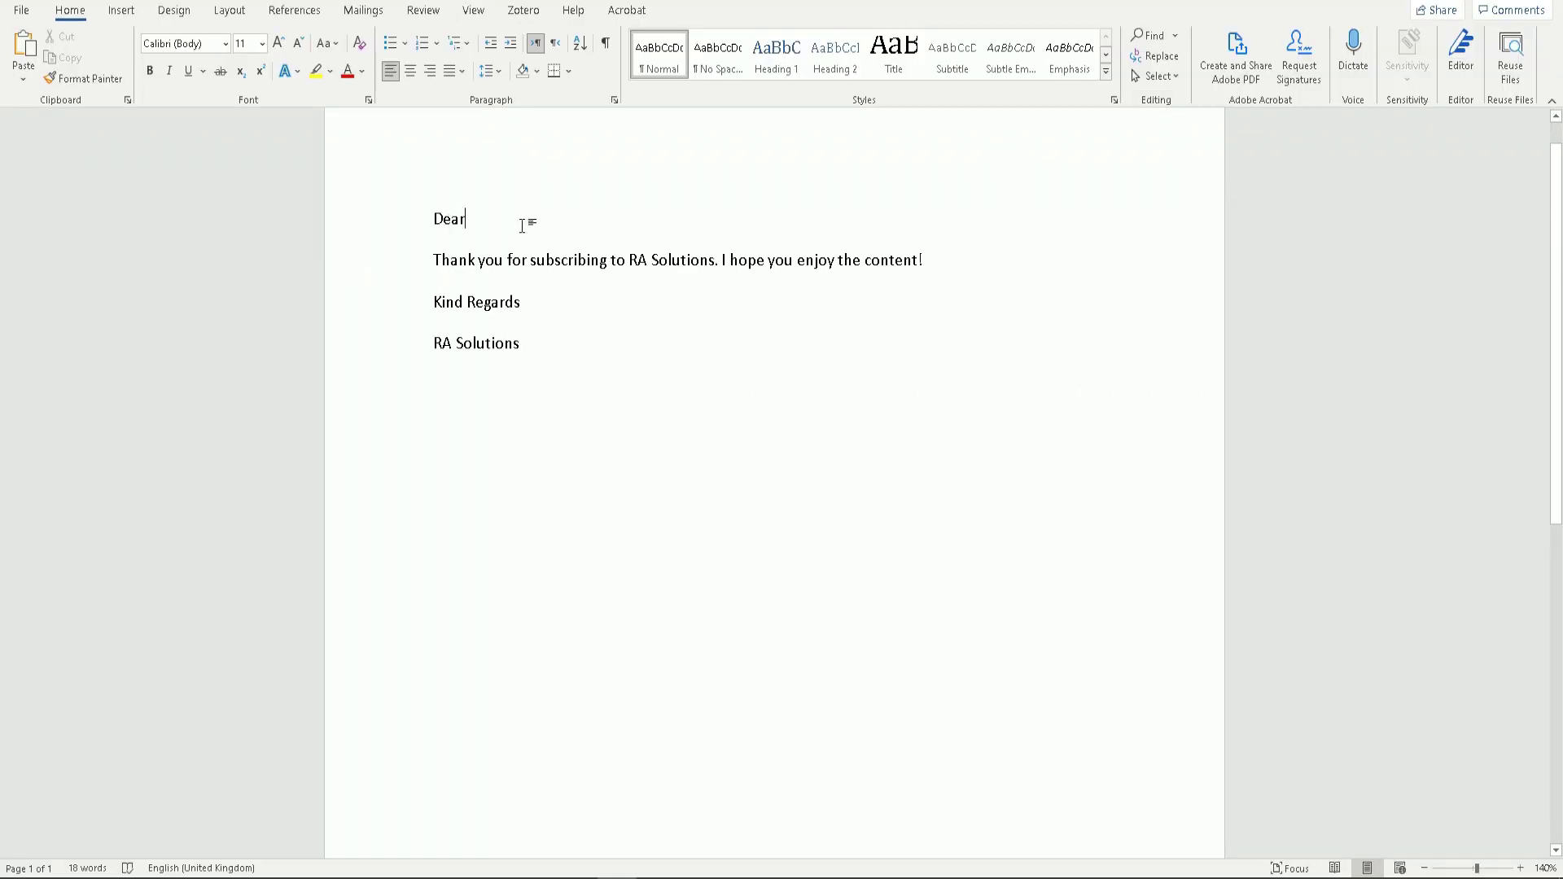
Deselect the letter text, leaving the cursor after 'Dear', and show the Mailings ribbon
drag(529, 350, 433, 214)
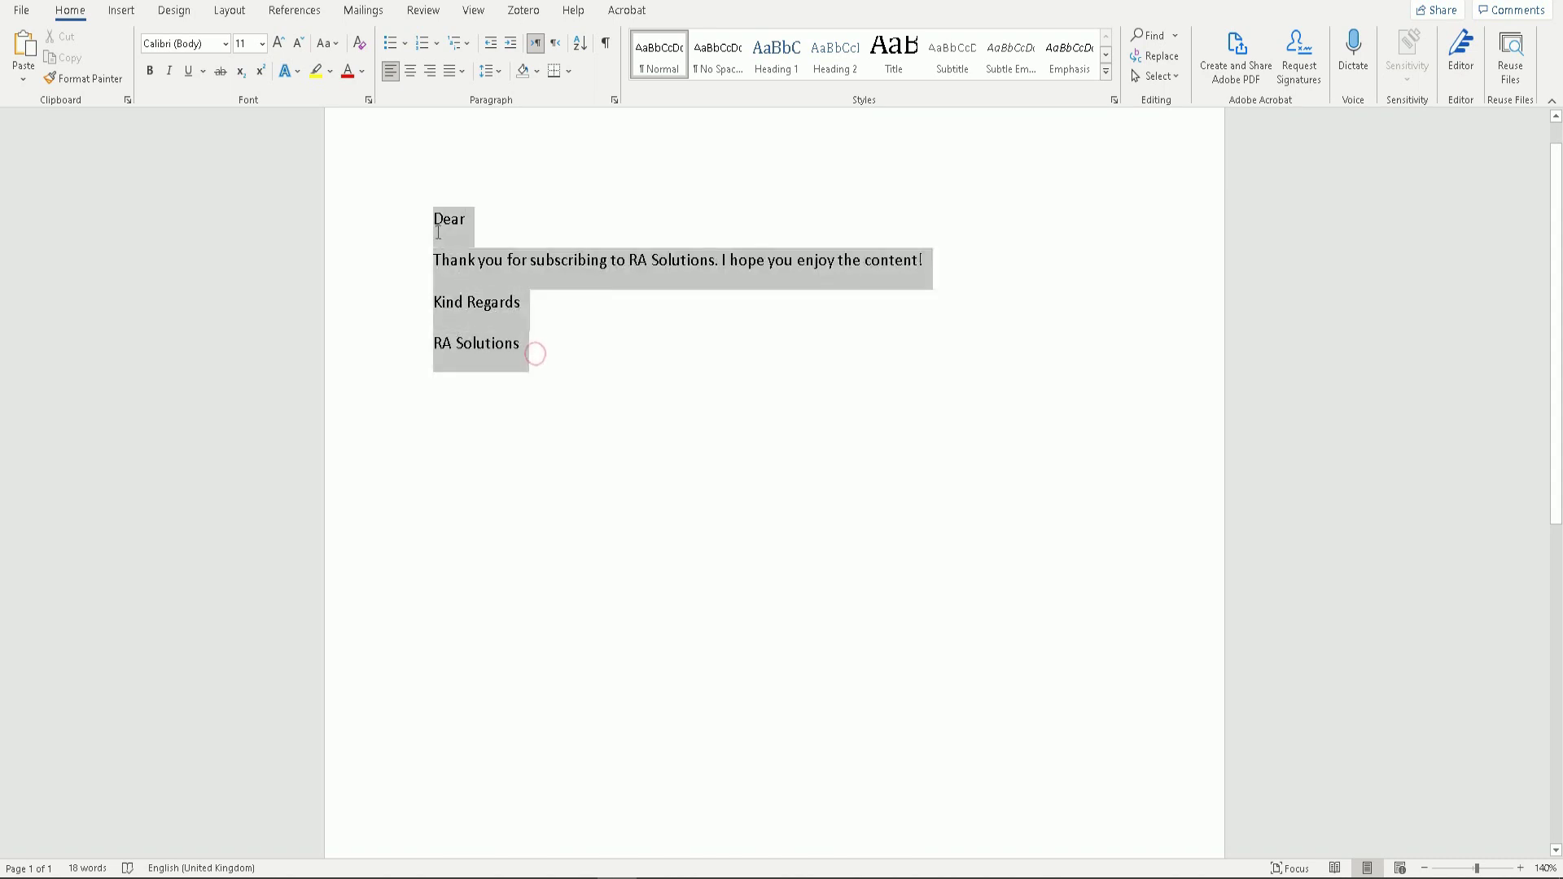
click(519, 214)
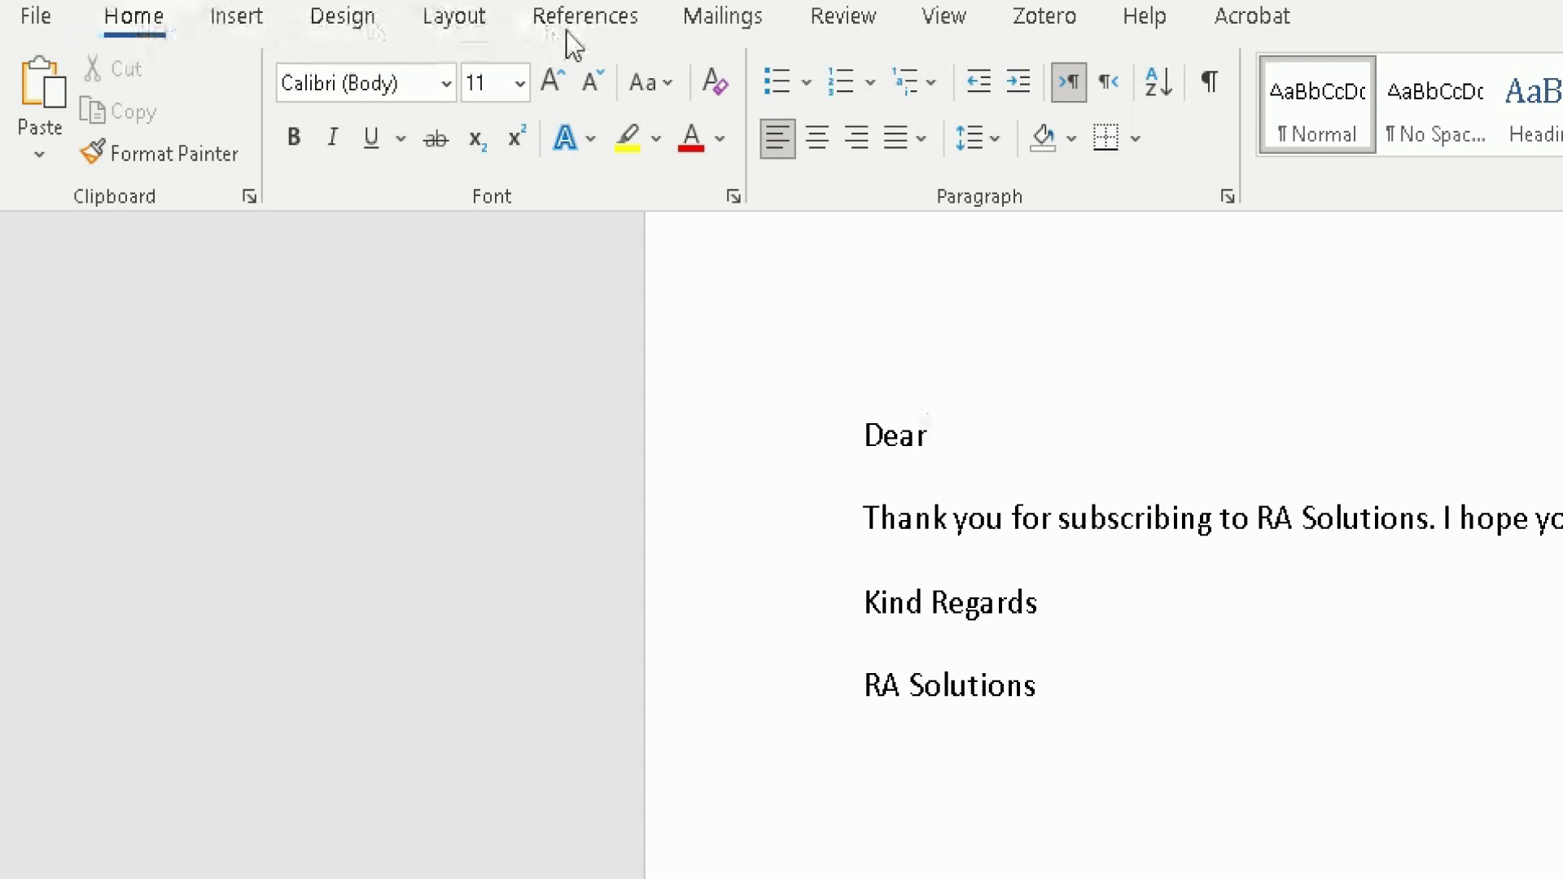
click(729, 25)
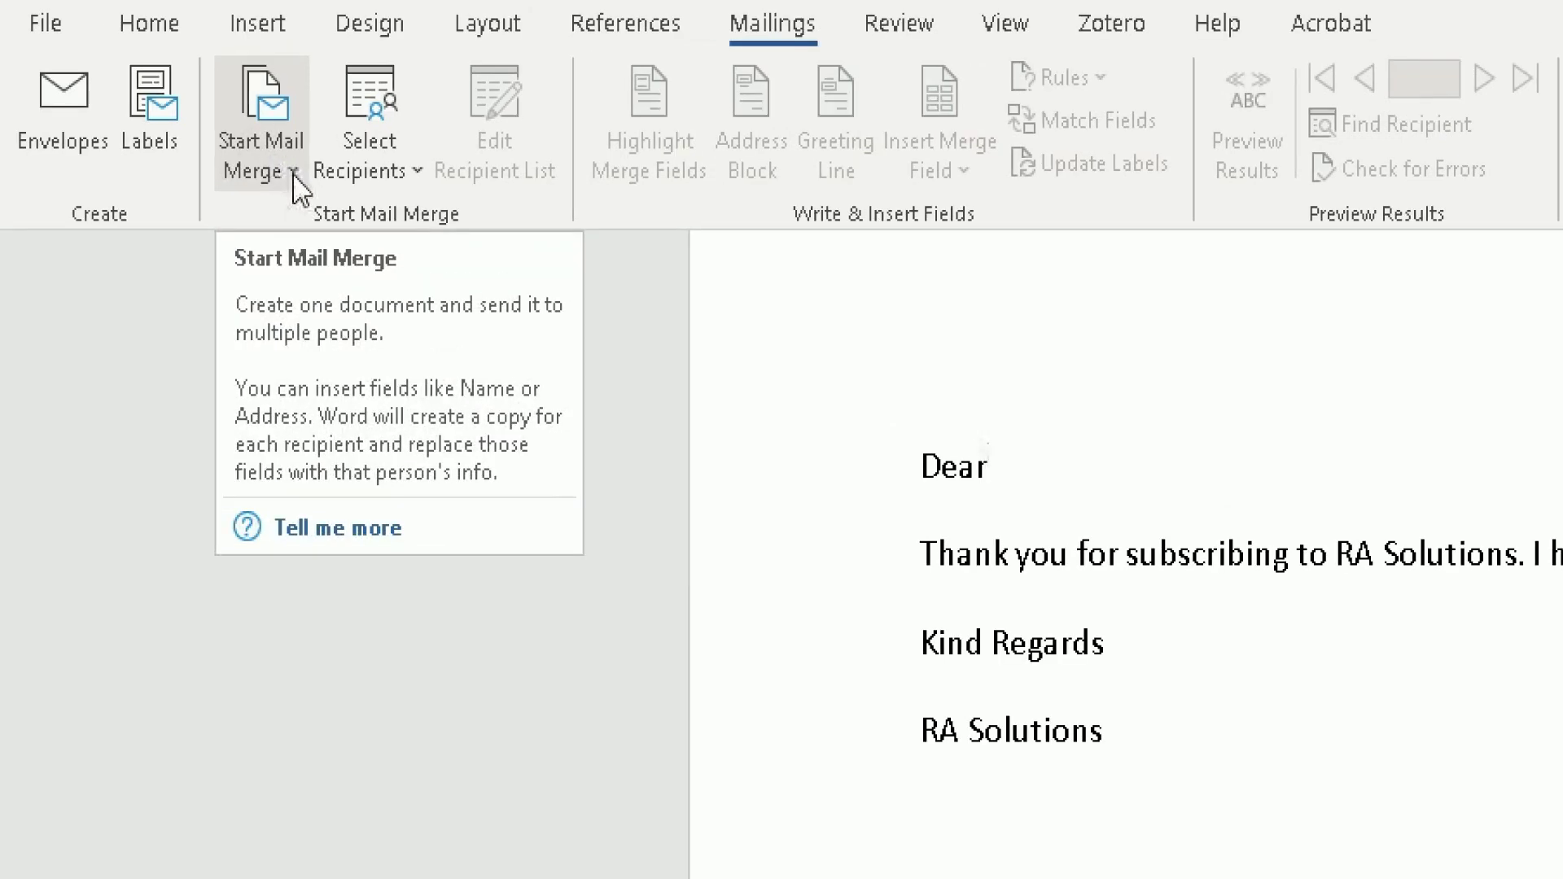
Choose E-mail Messages as the Start Mail Merge type
click(293, 173)
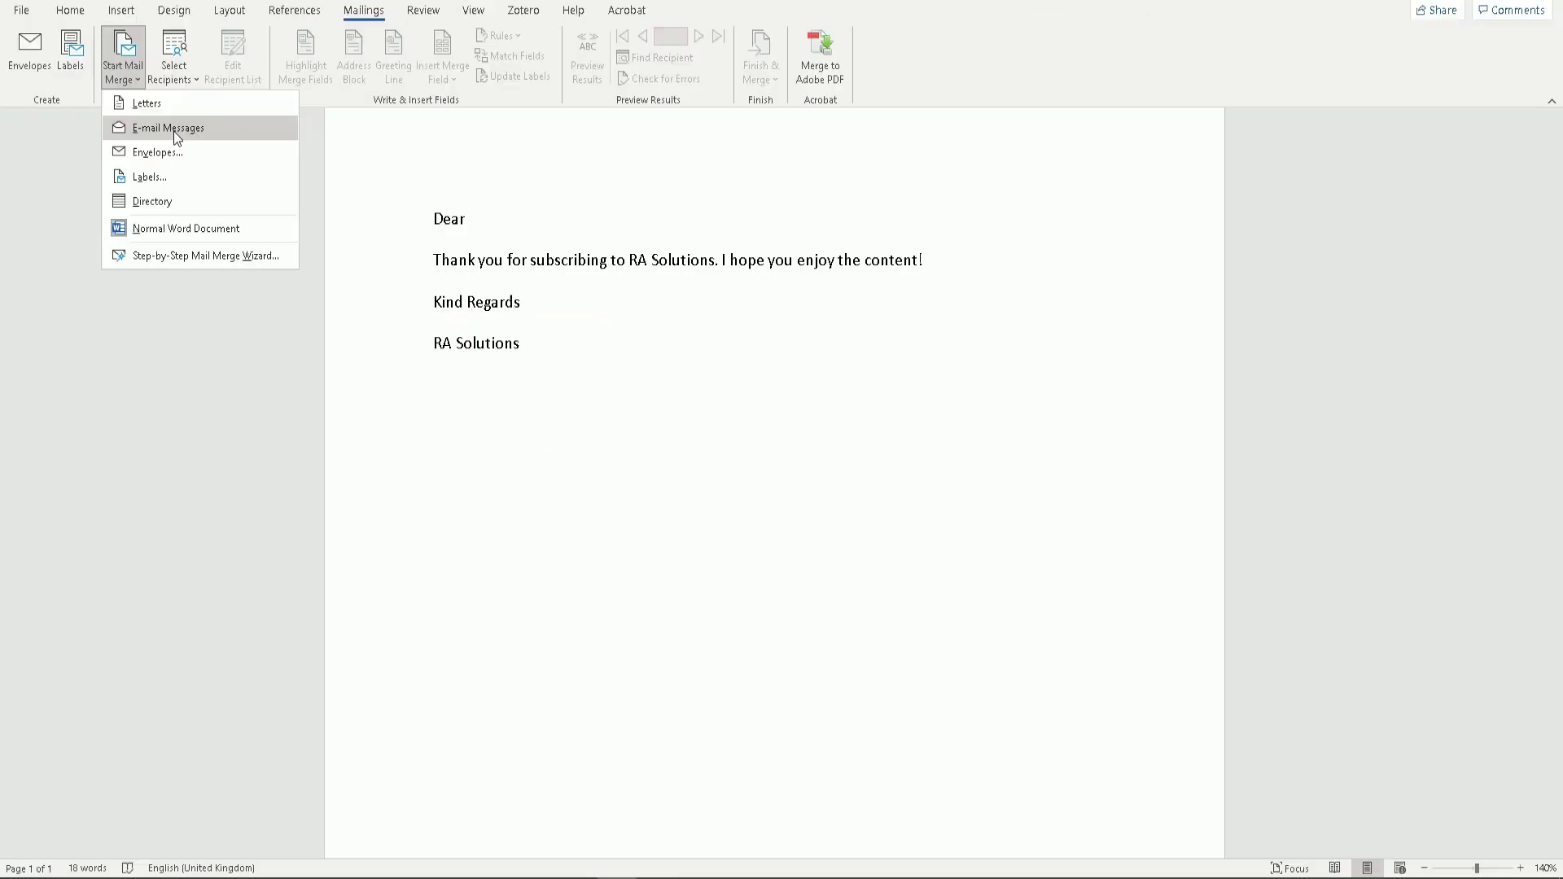
click(173, 130)
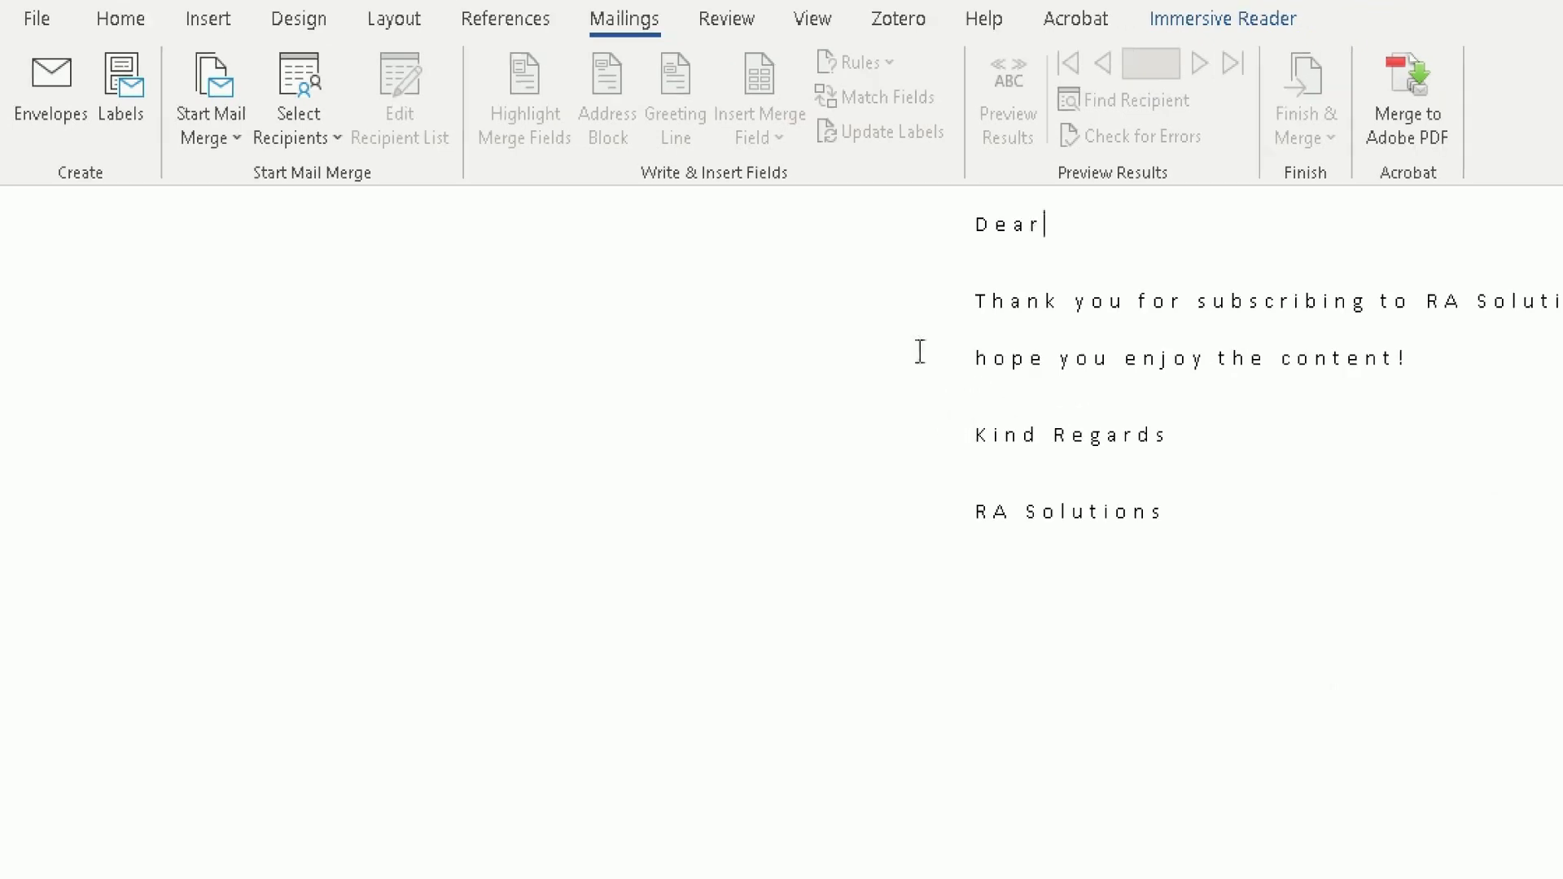
click(236, 140)
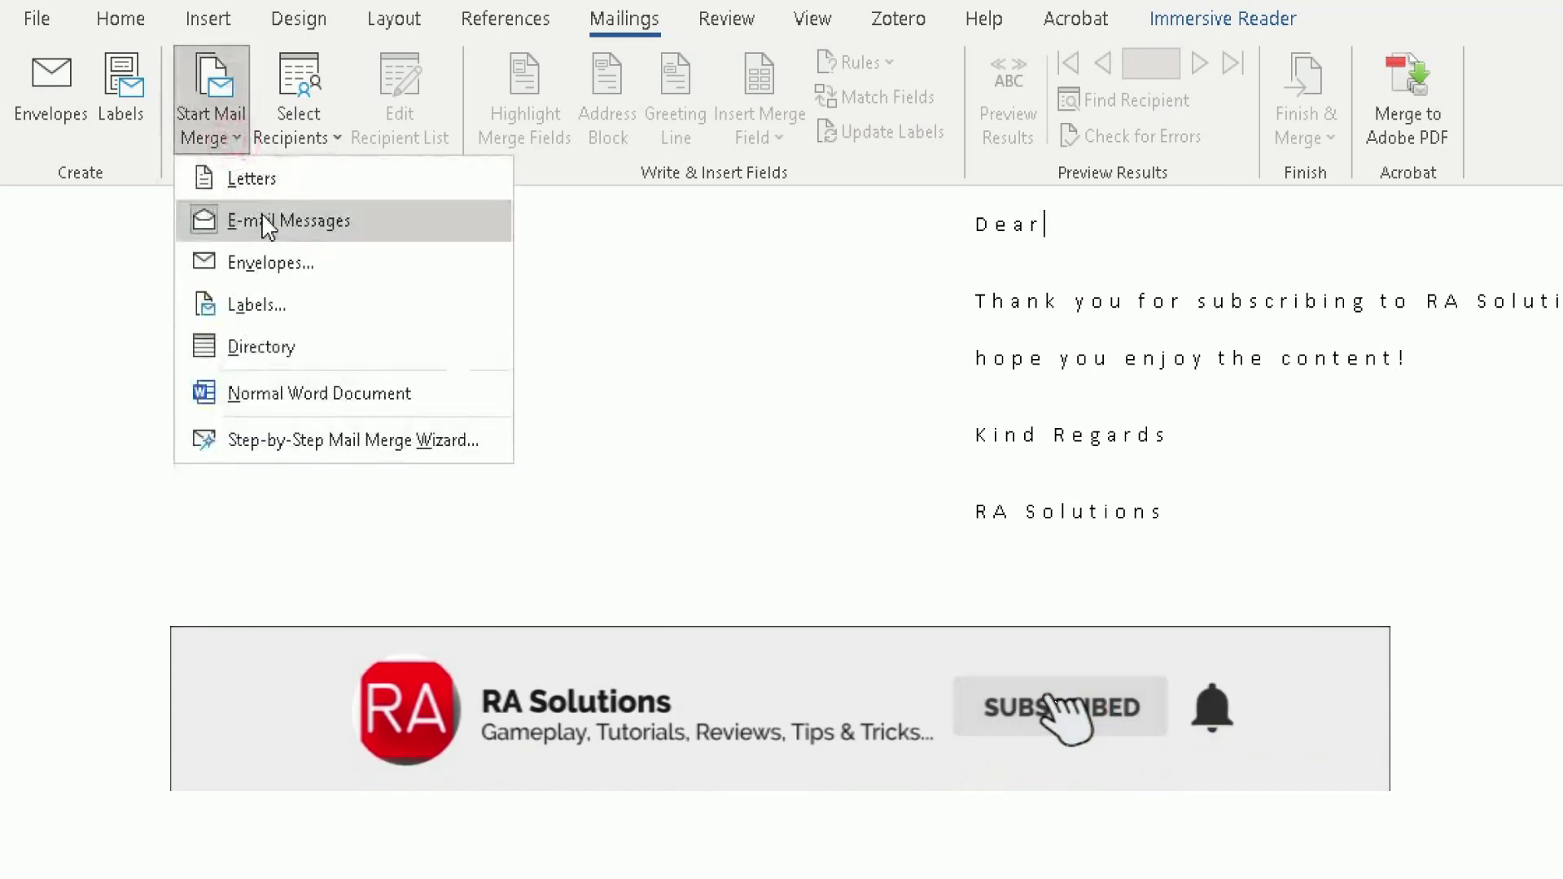
click(812, 288)
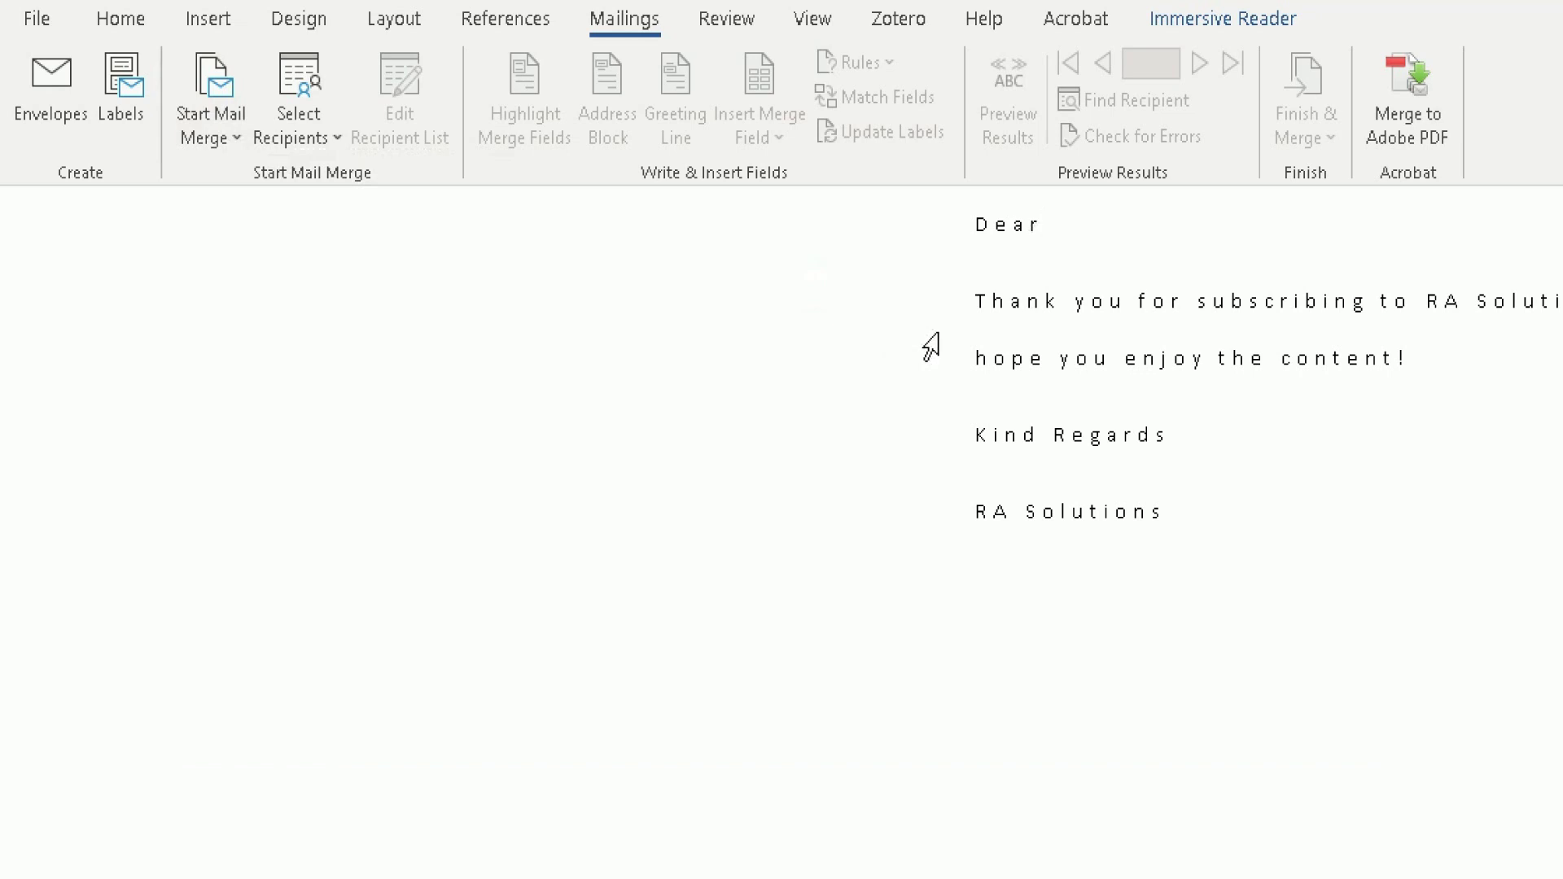
Use an existing list: open the Desktop Excel file of names and emails
click(329, 145)
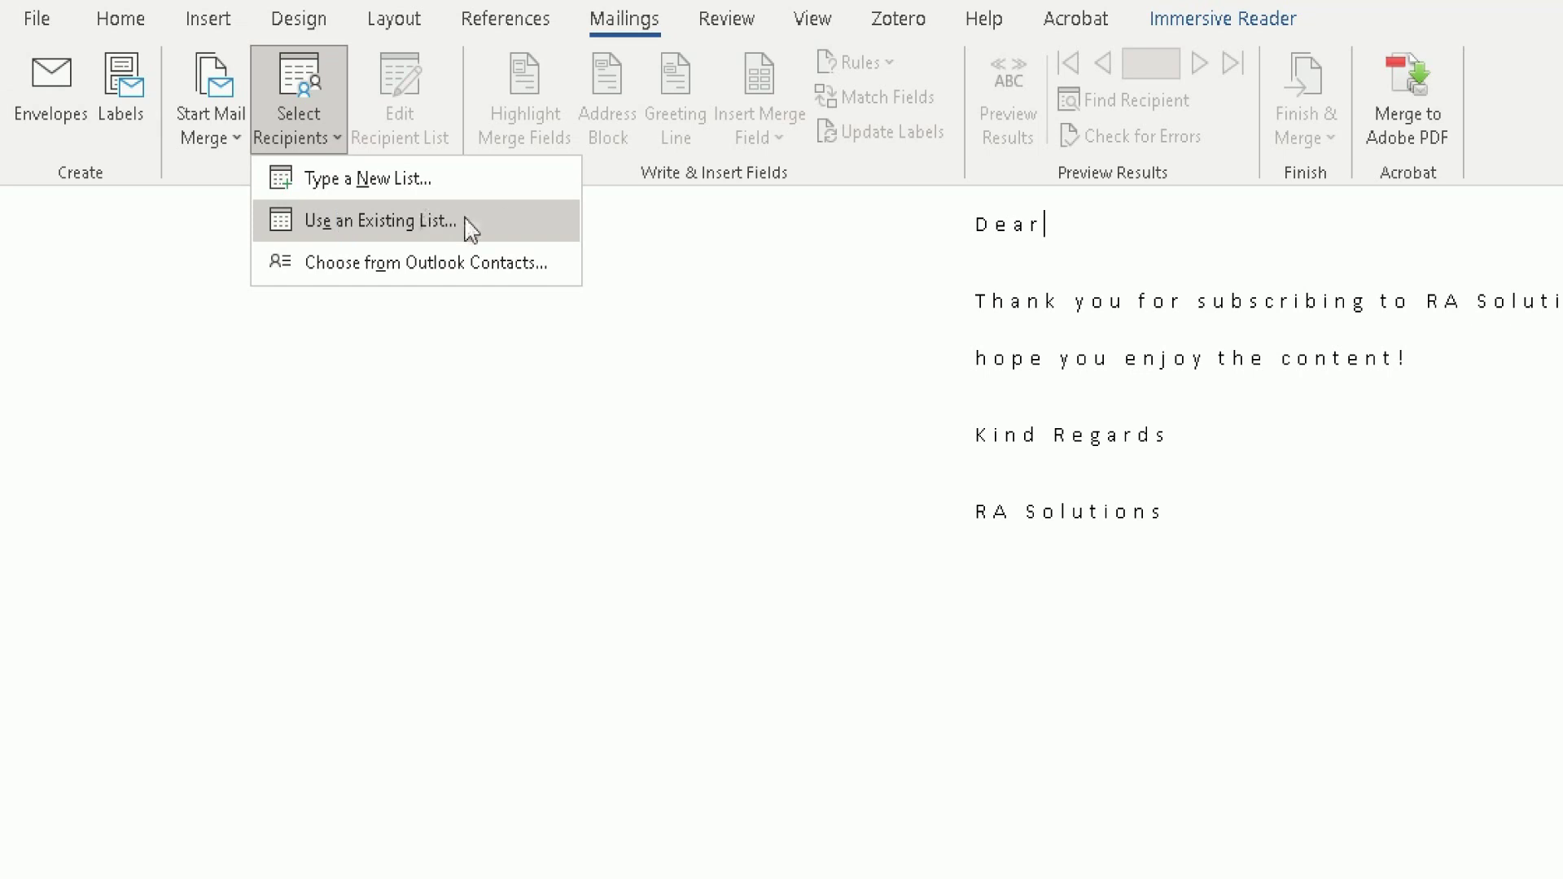
click(417, 226)
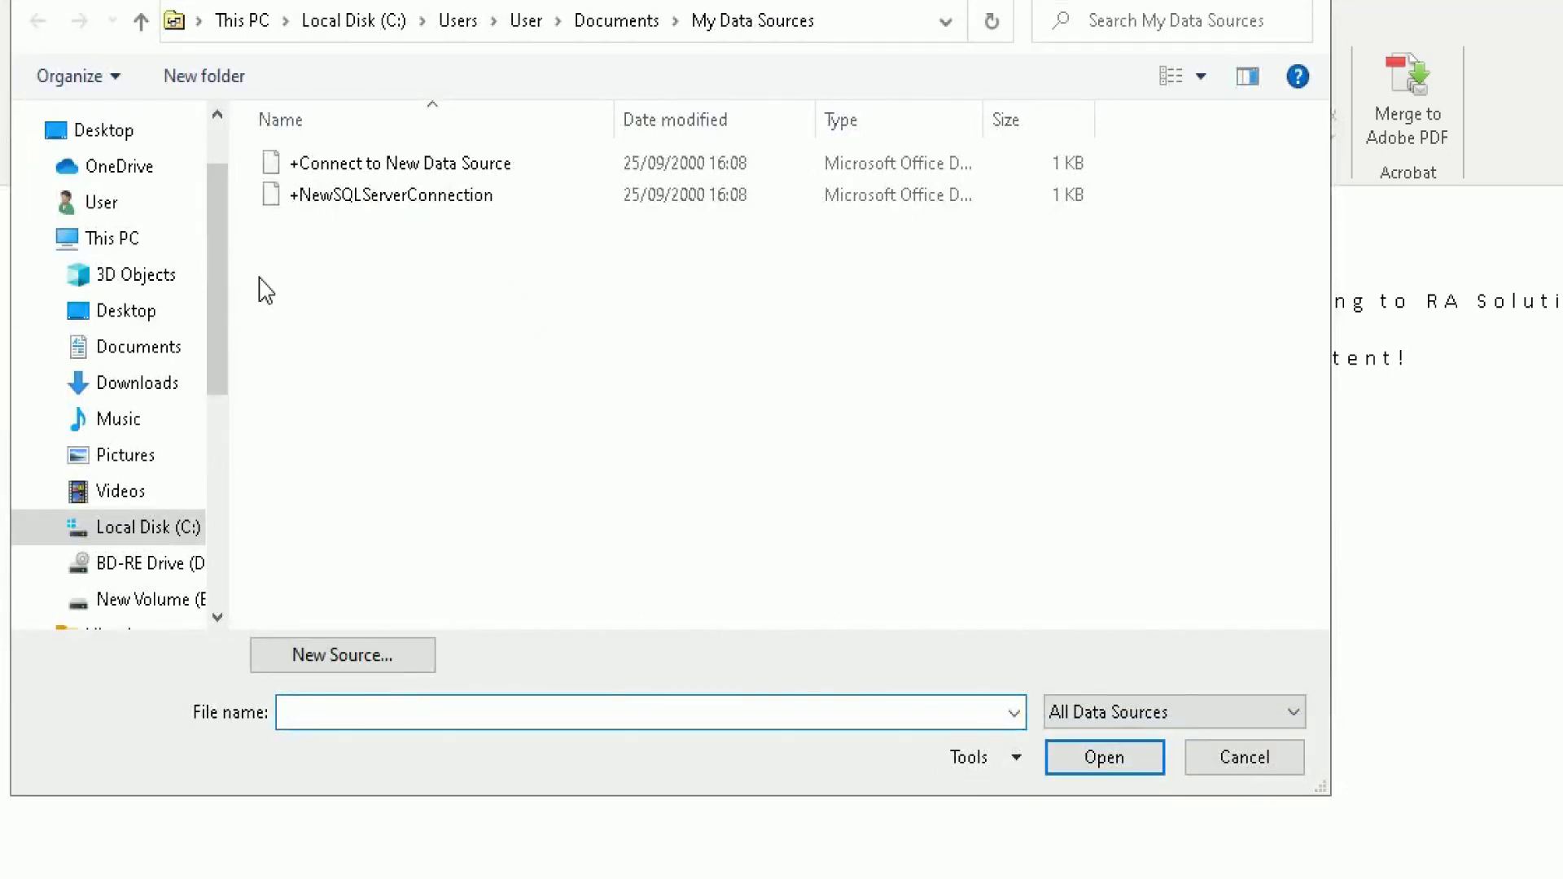
click(145, 311)
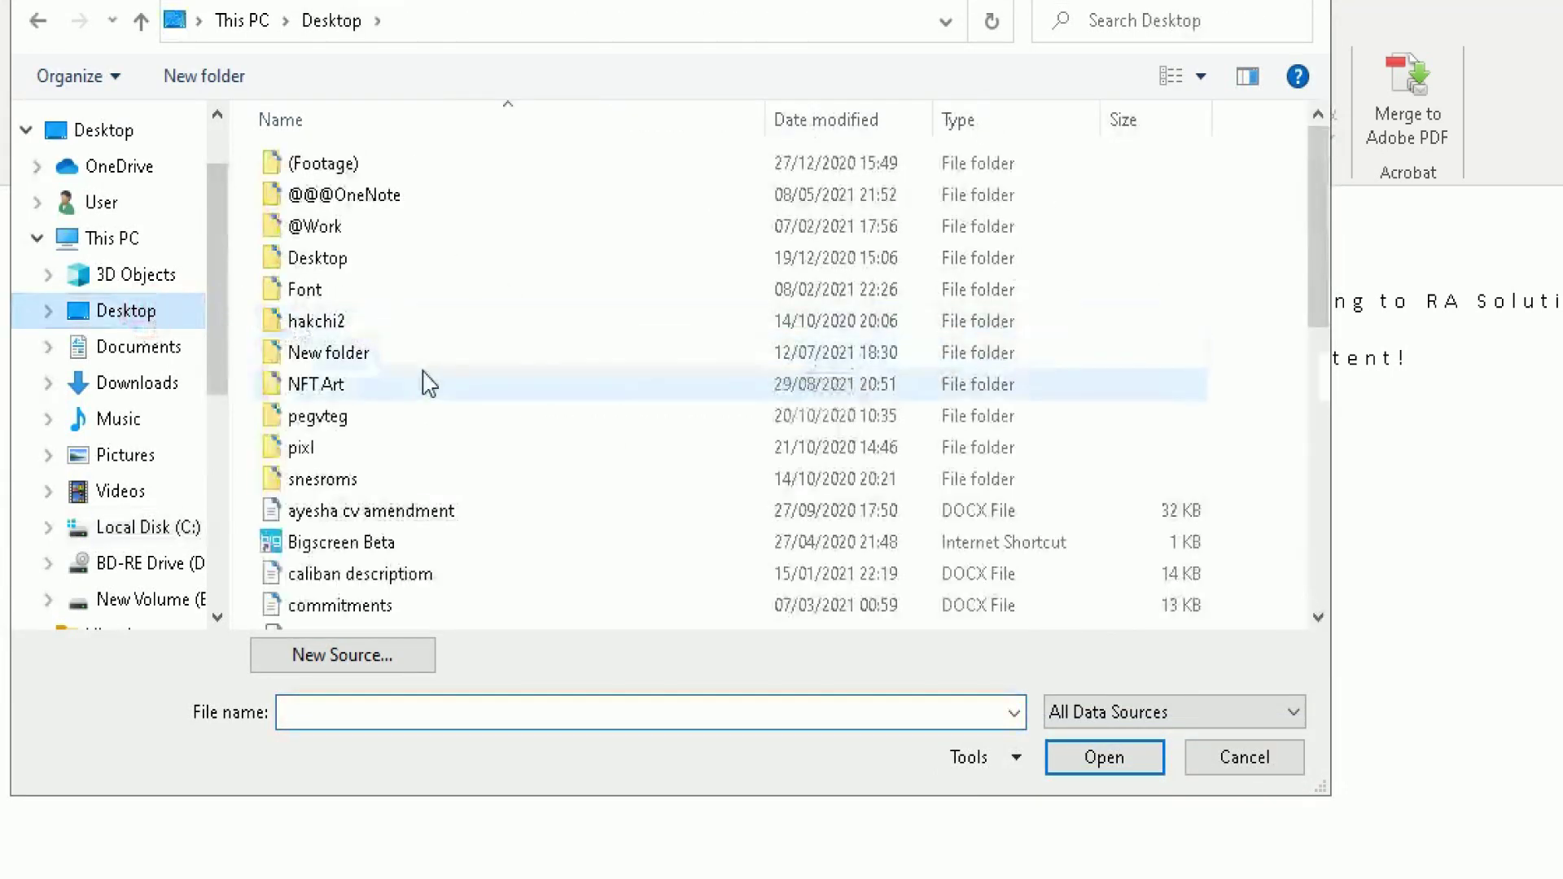
scroll(426, 377, down, 4)
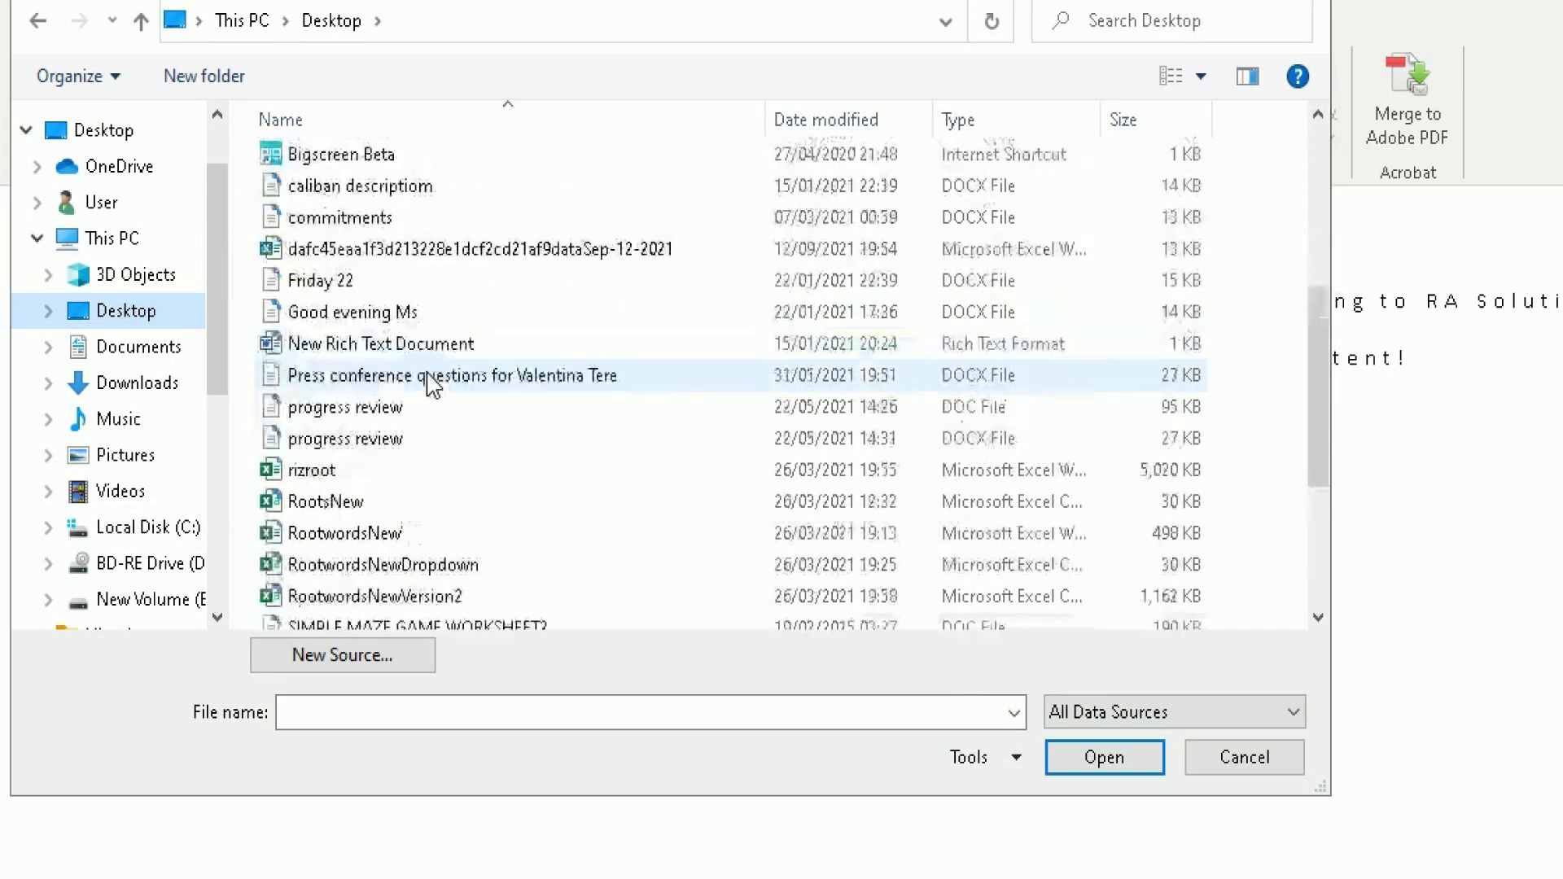
scroll(429, 384, up, 1)
click(424, 344)
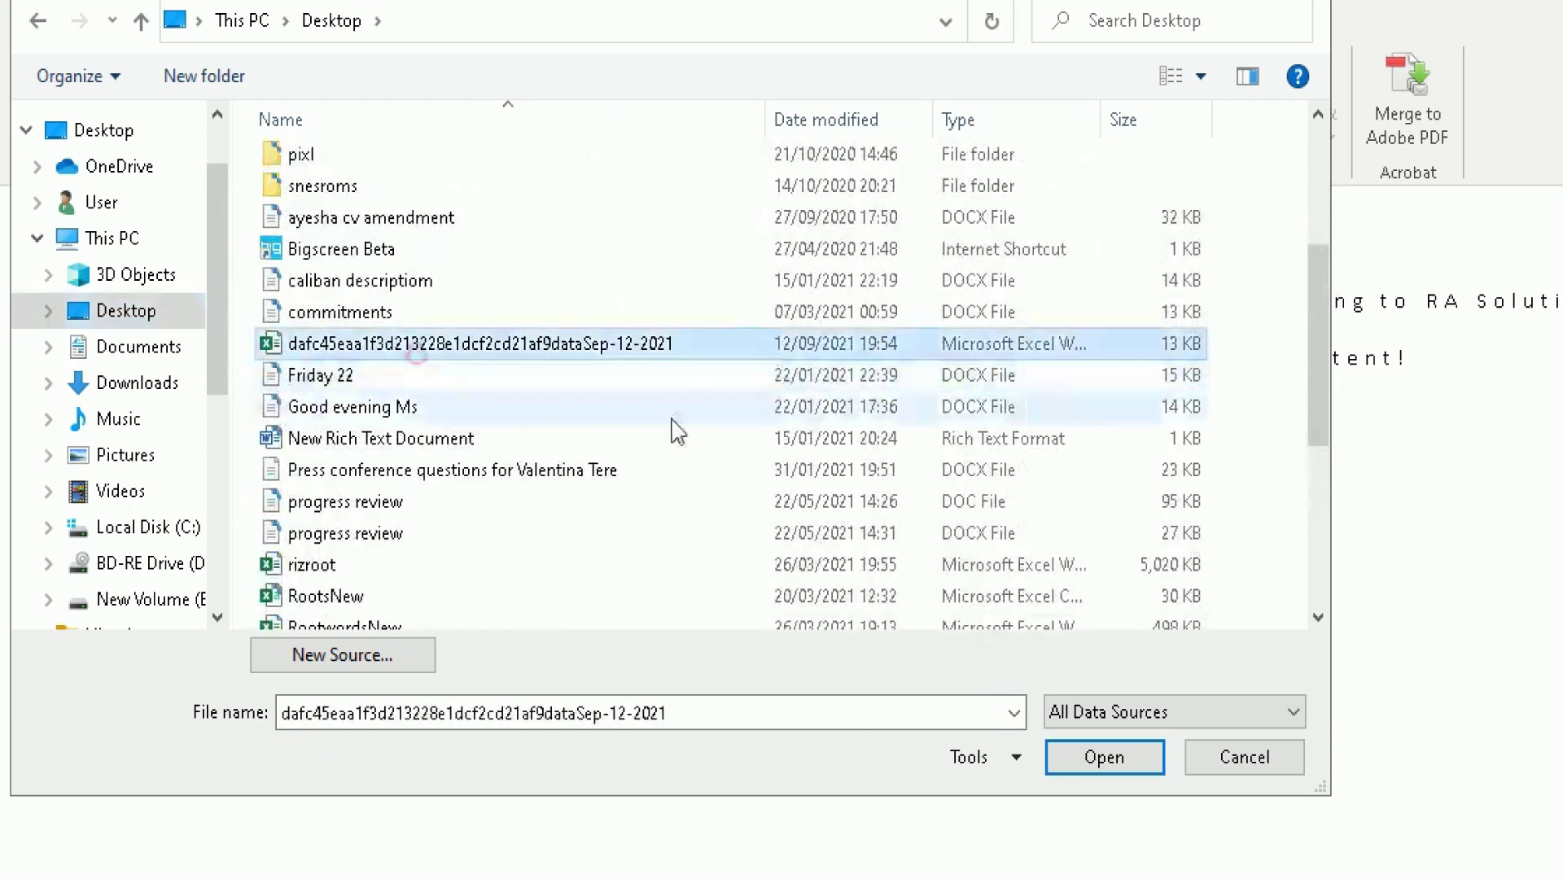
click(1104, 757)
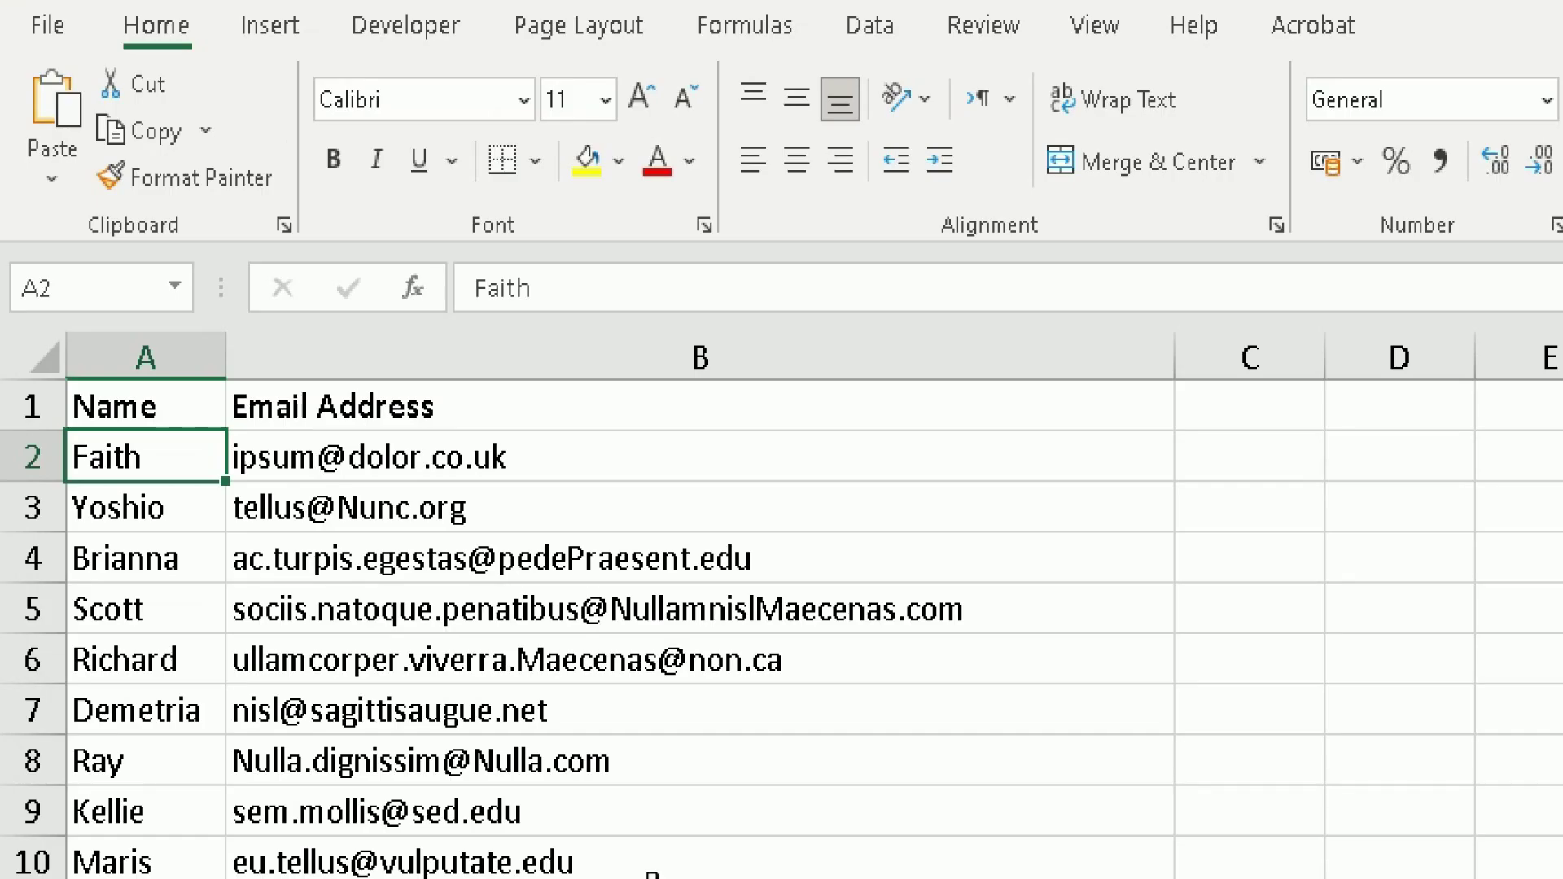
Check that cells A1 and B1 hold the Name and Email Address headers
click(157, 404)
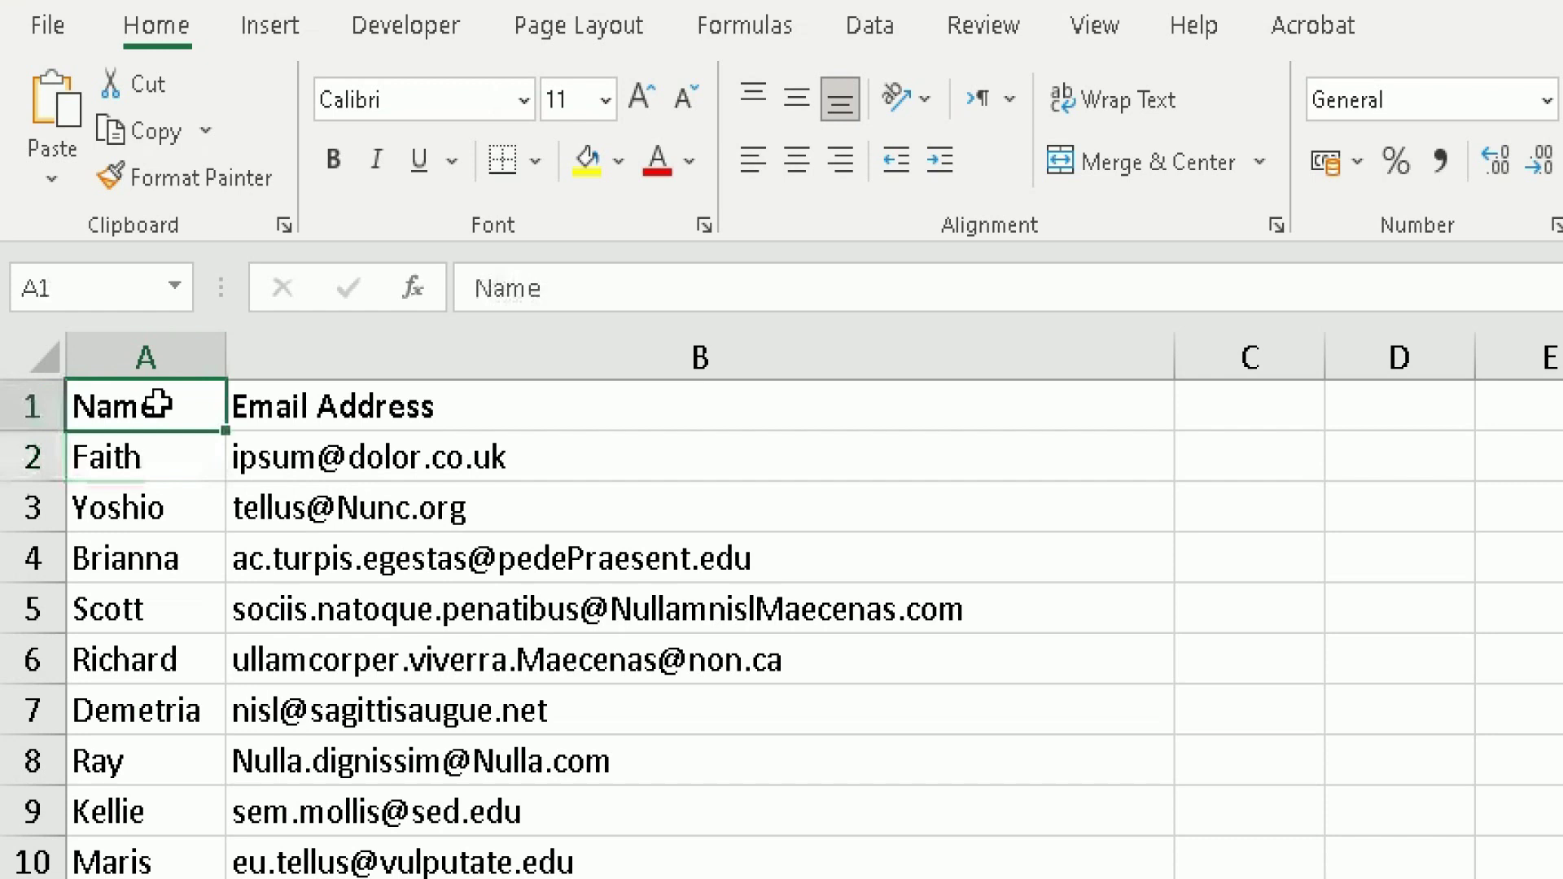
click(308, 398)
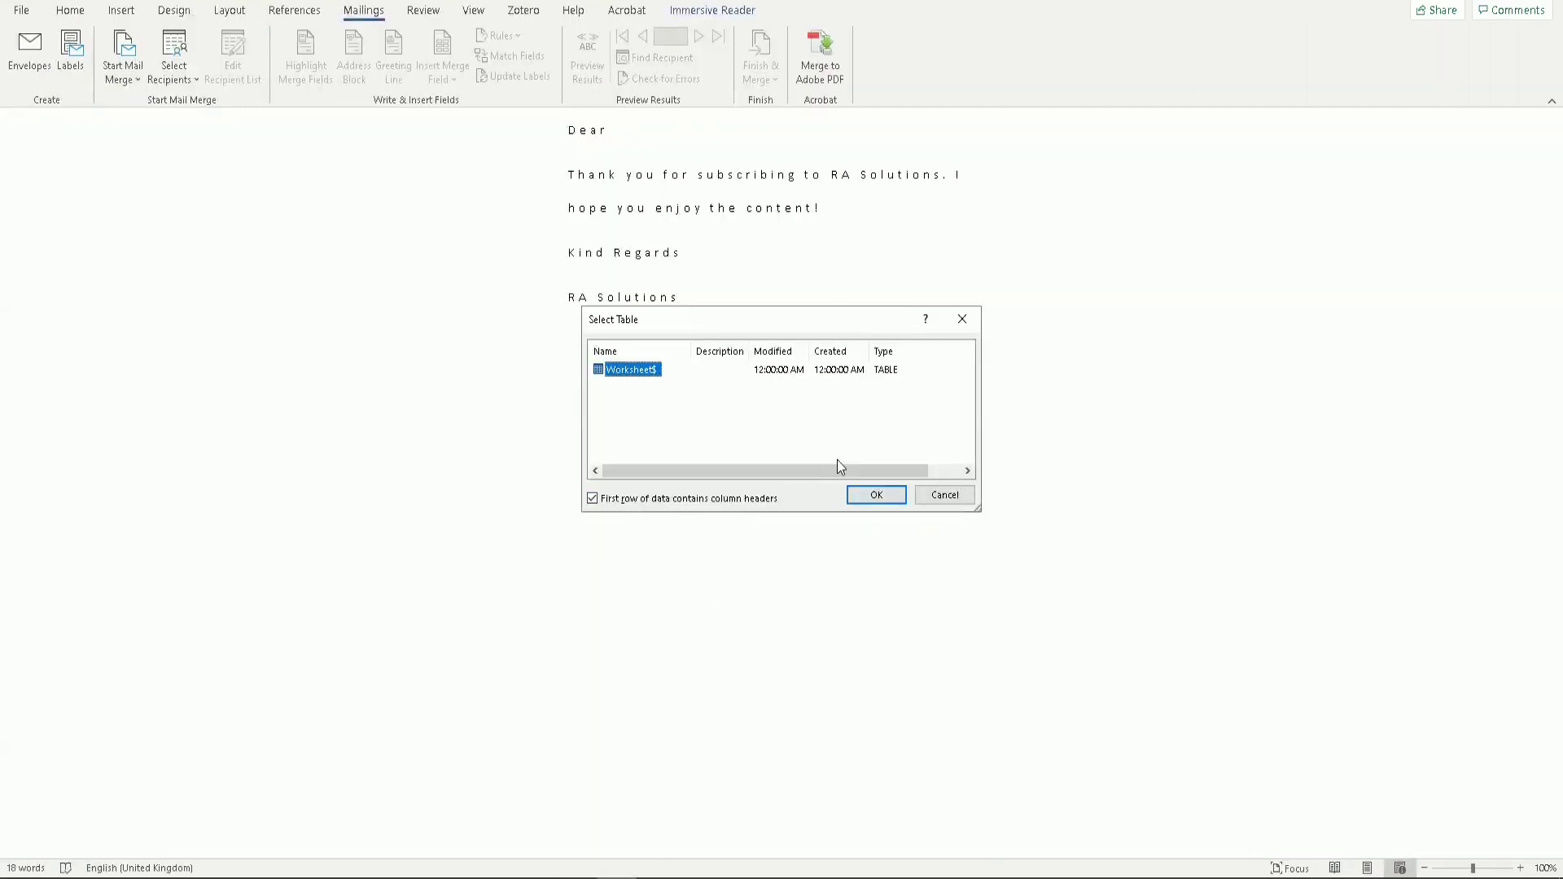
Accept the Worksheet$ table with 'First row of data contains column headers' ticked
click(600, 499)
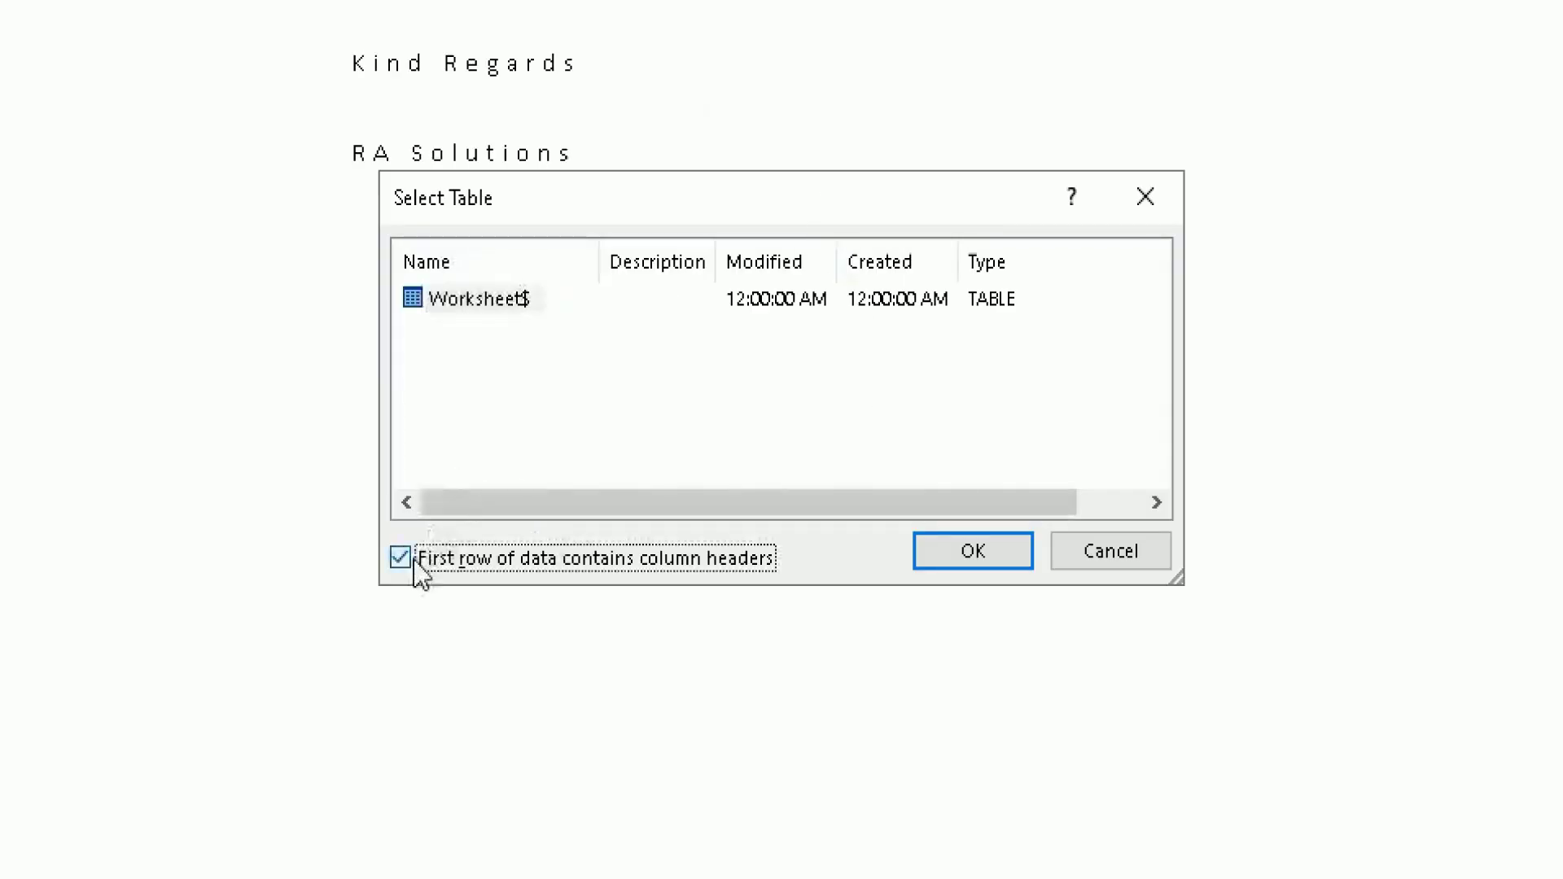
click(412, 559)
click(412, 562)
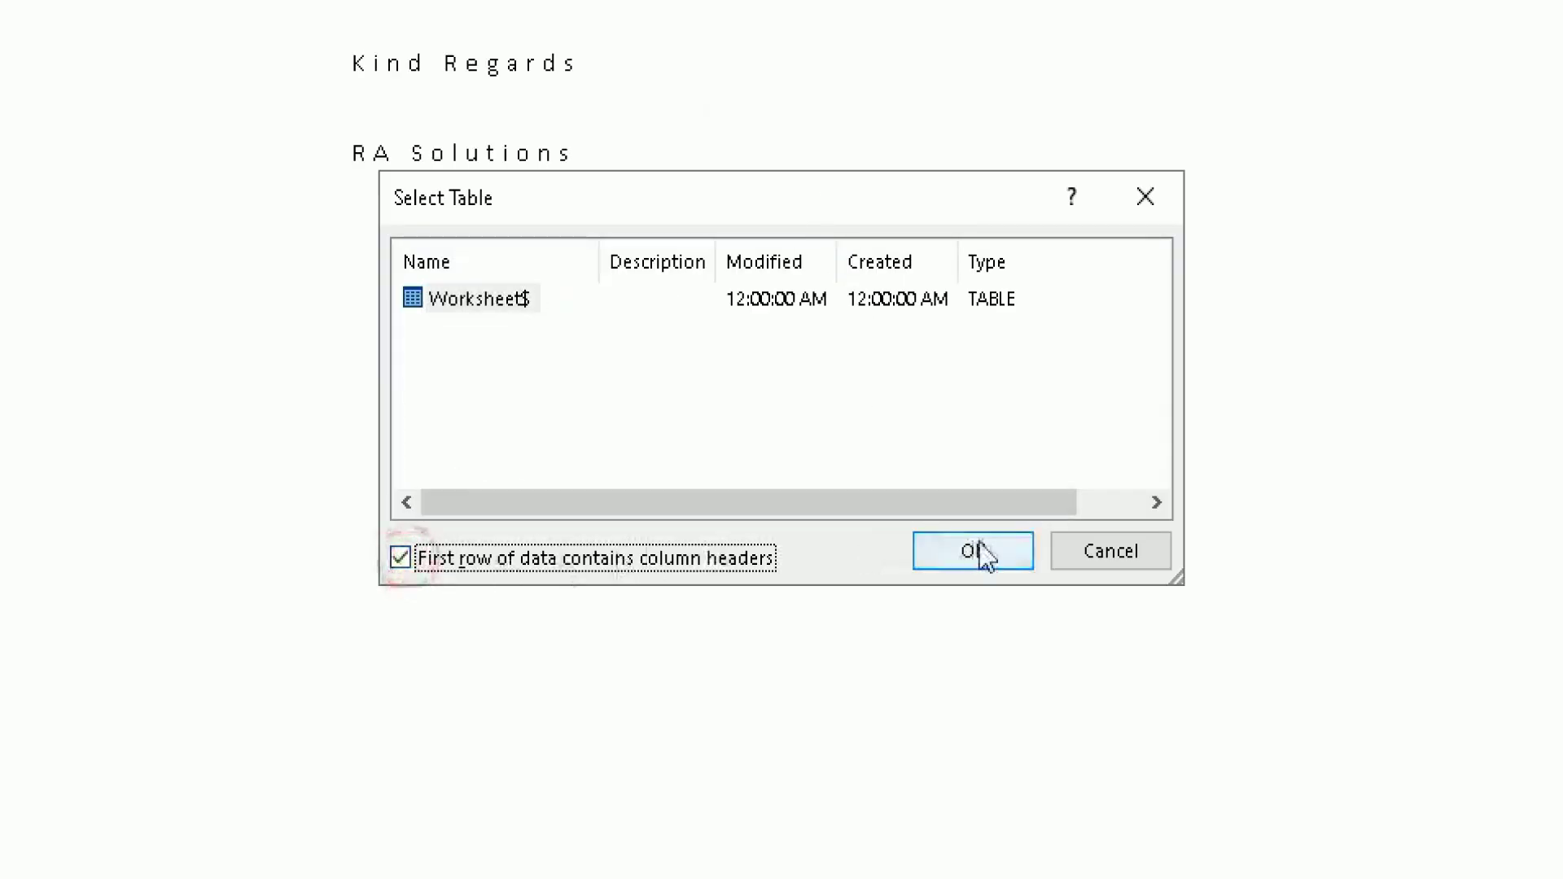
click(973, 551)
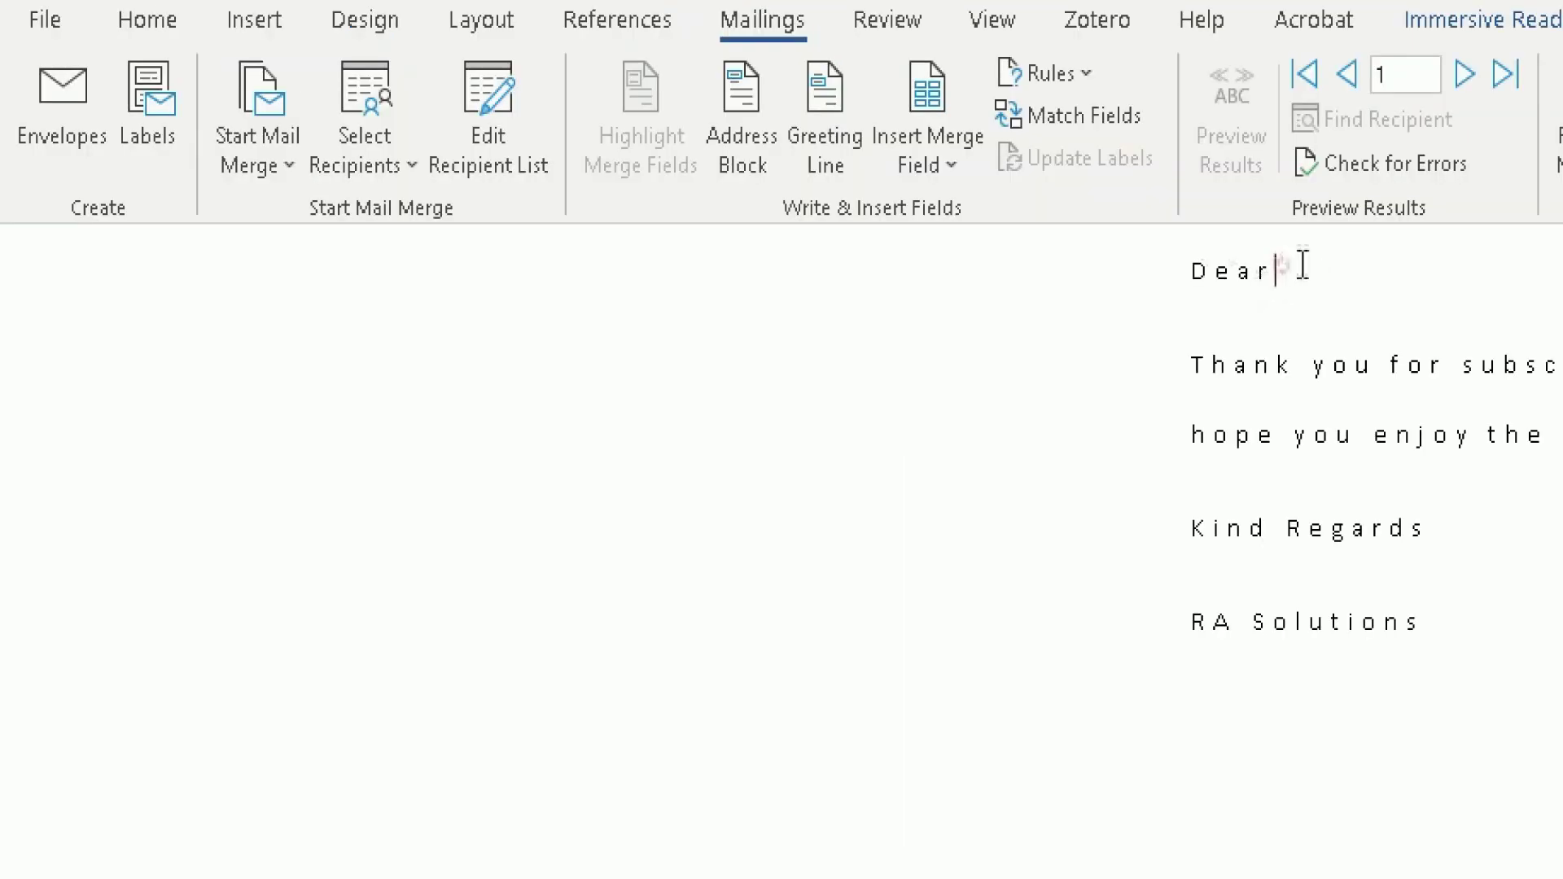
Insert the Name merge field after 'Dear' so the greeting reads 'Dear«Name»'
click(1285, 269)
click(1277, 271)
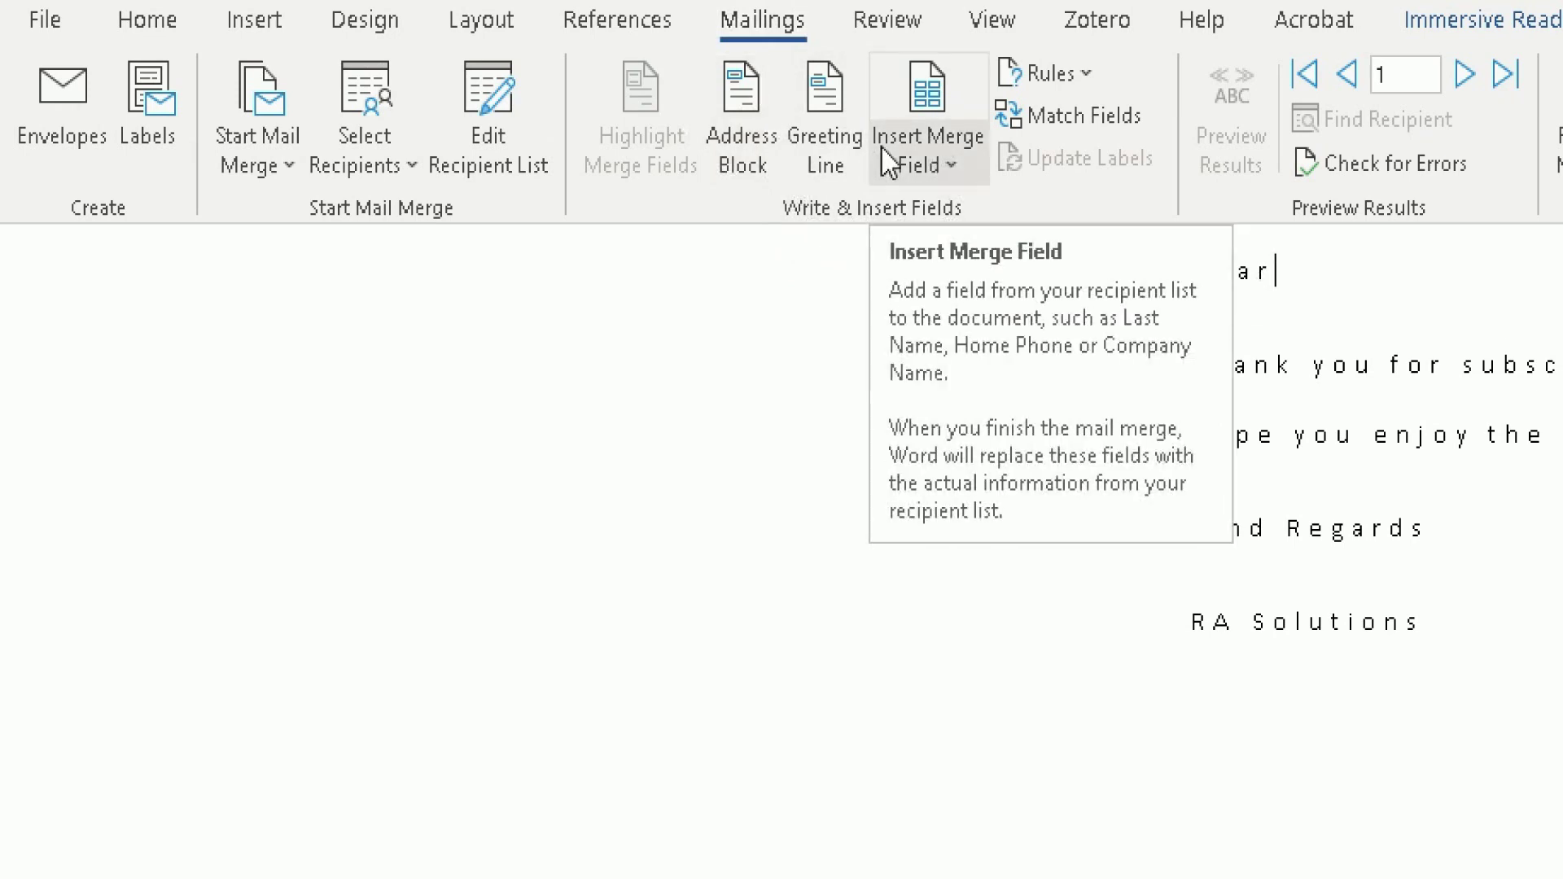
click(958, 170)
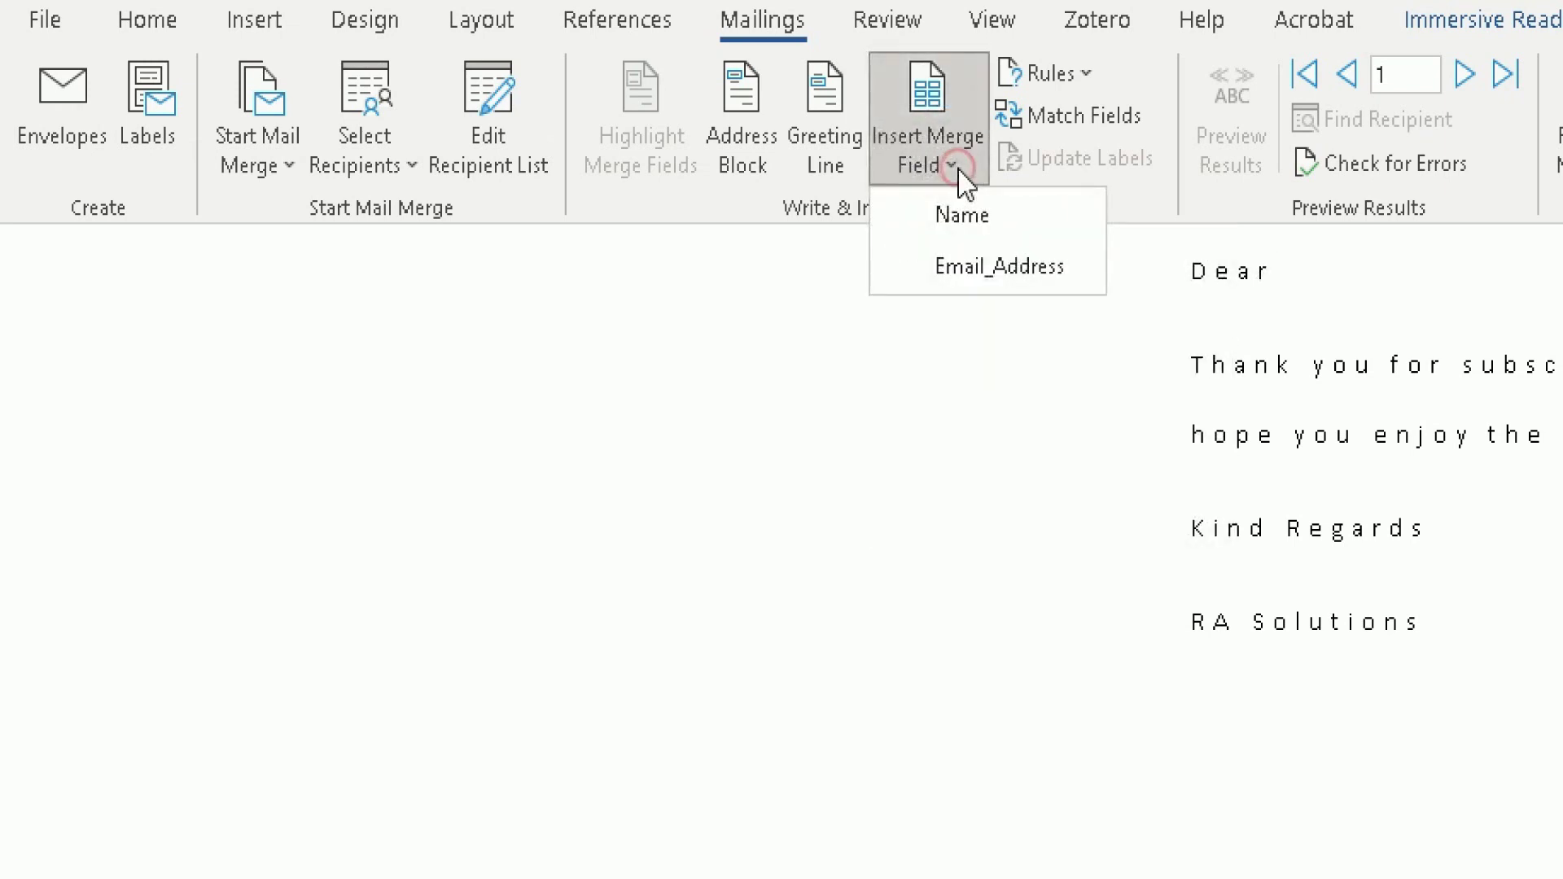
click(930, 226)
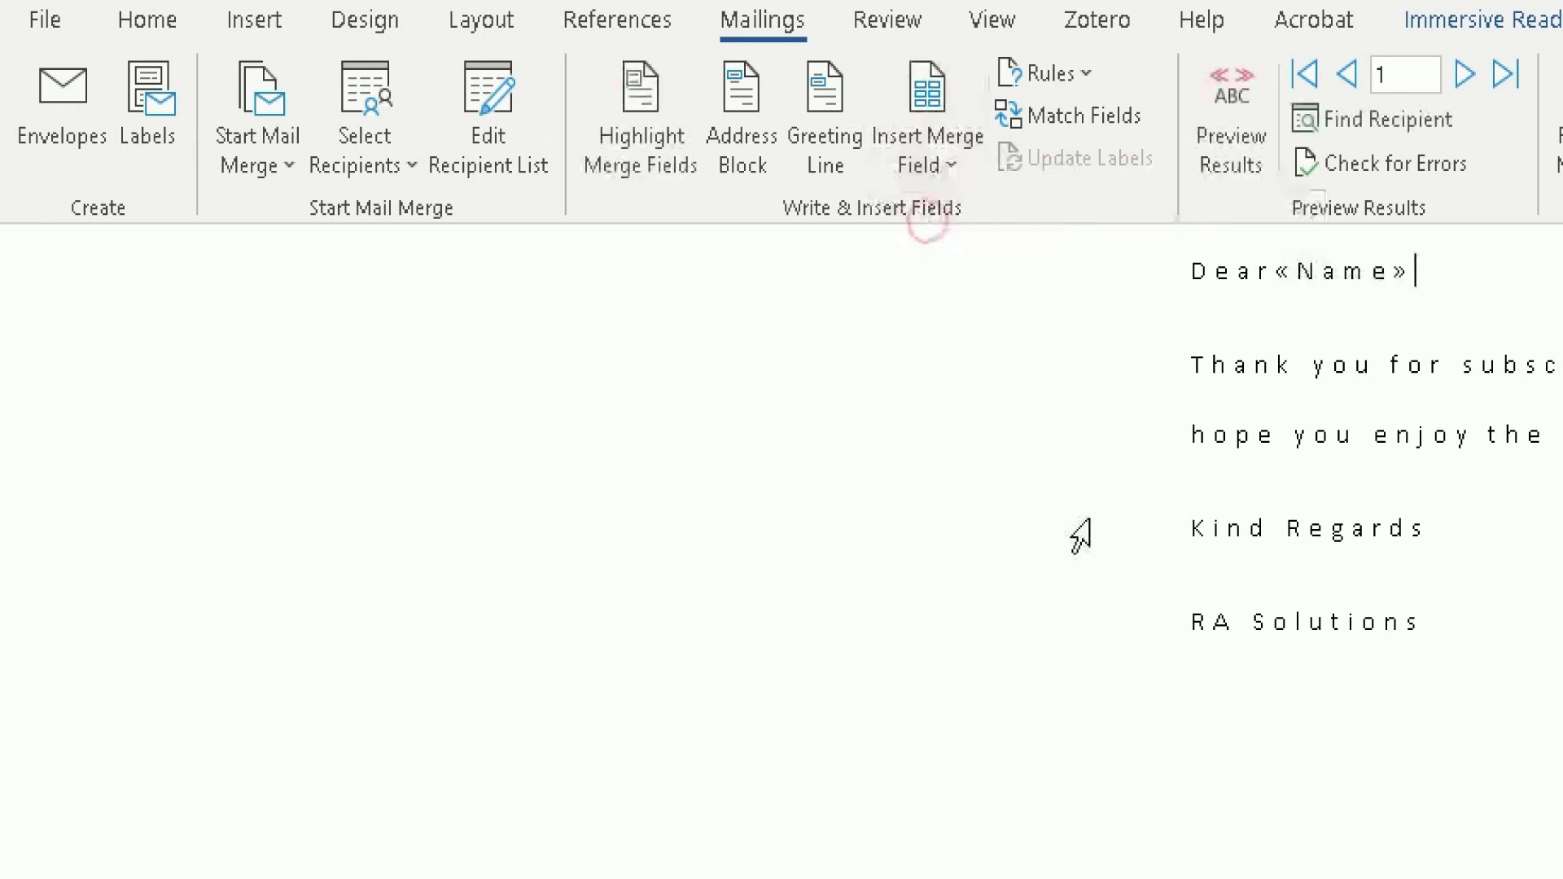